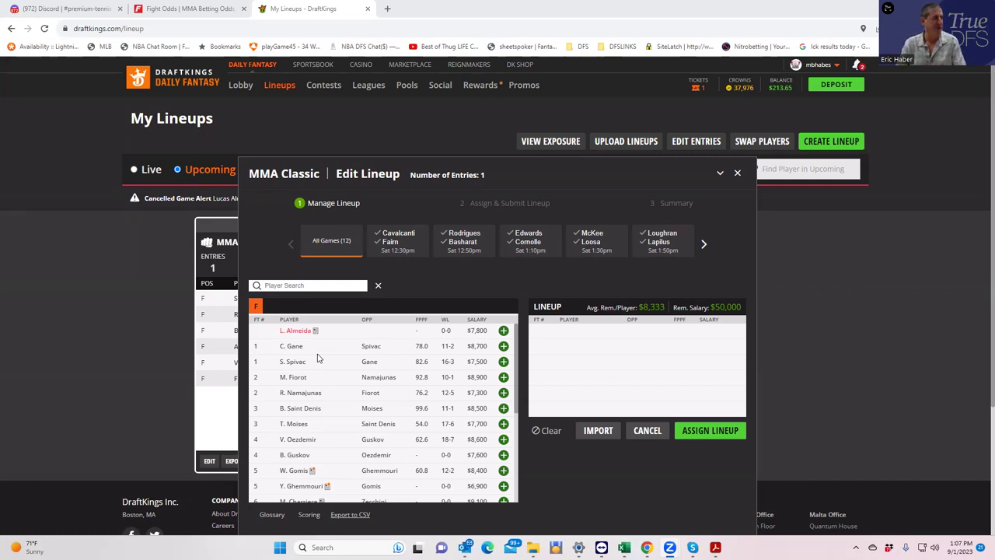
- Check the FightOdds betting lines, review William Gomis's fight log on DraftKings, and add him to the MMA Classic lineup
click(195, 13)
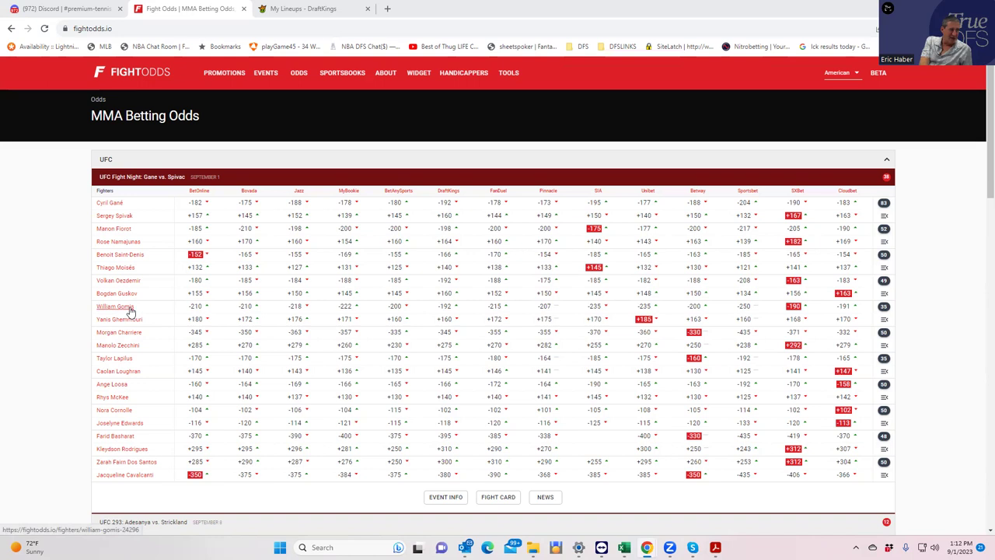
click(298, 9)
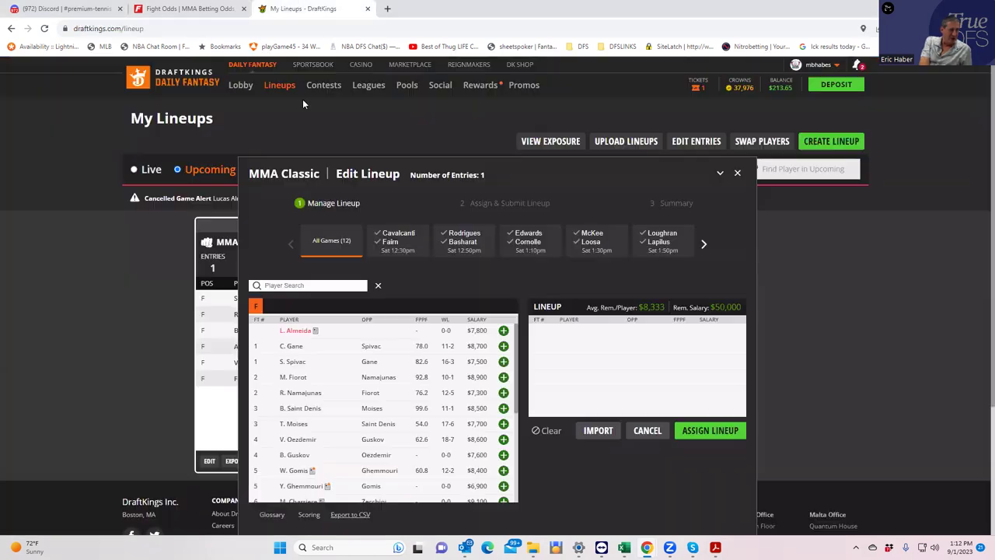
scroll(357, 420, down, 3)
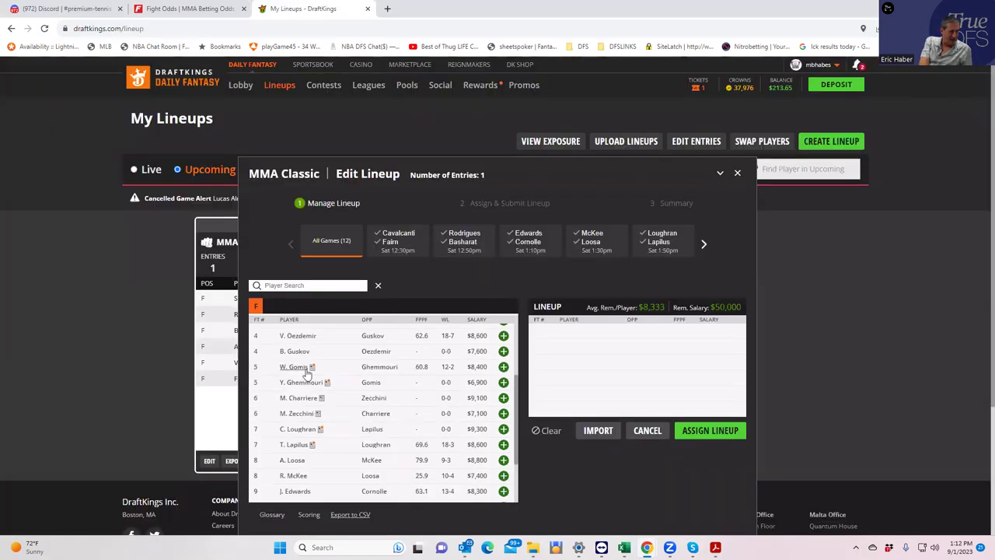
click(299, 367)
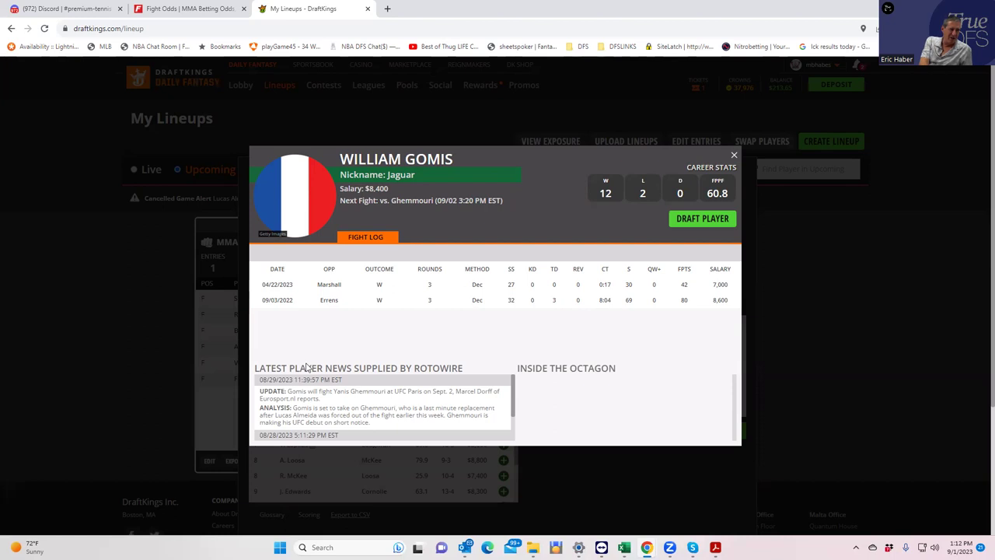
click(735, 156)
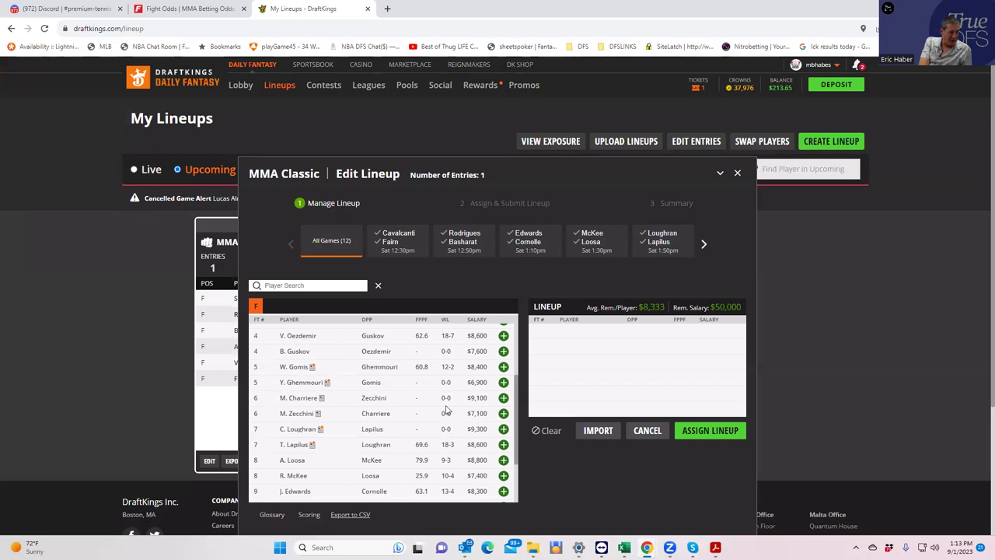
click(504, 366)
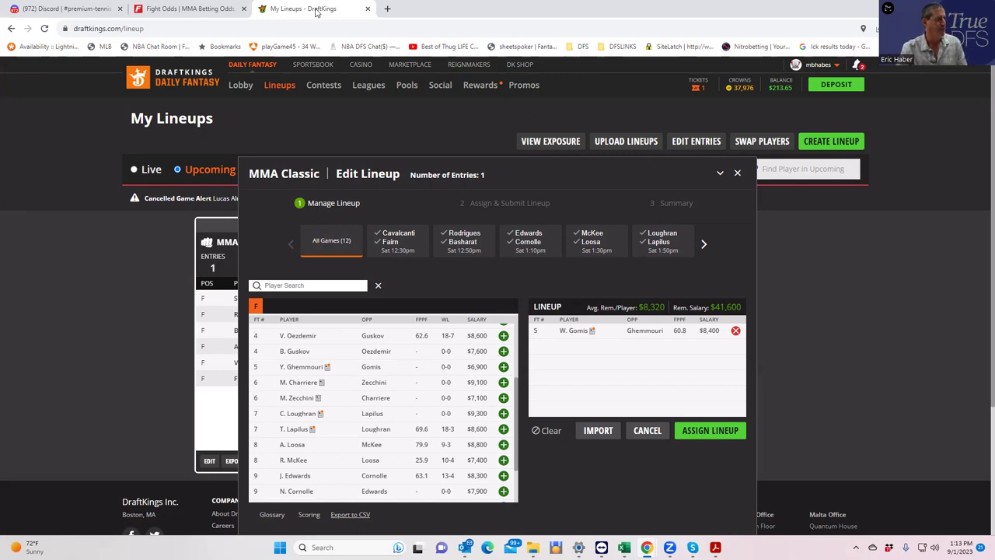
- Switch to FightOdds and examine the prop odds for the William Gomis vs. Yanis Ghemmouri fight, including its round totals and win methods
click(189, 13)
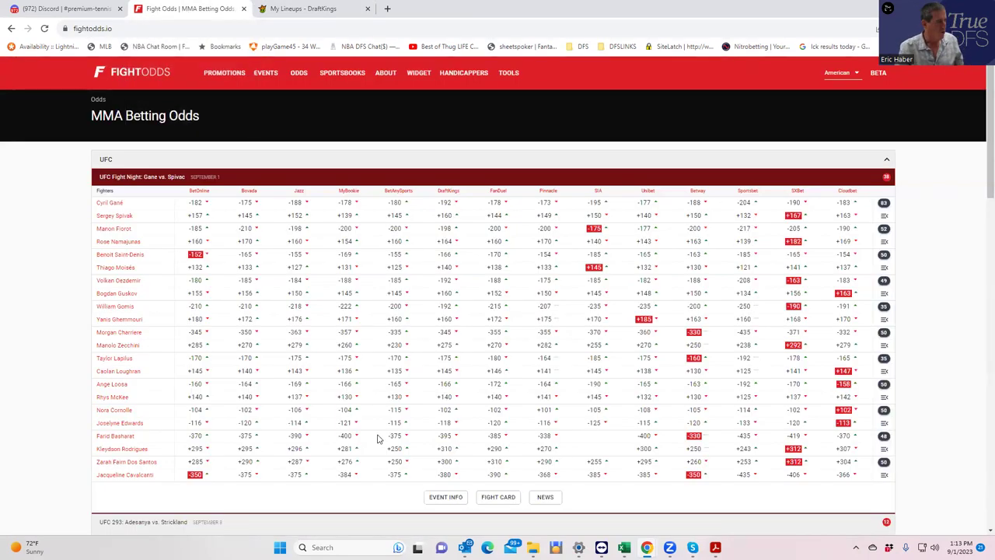
click(884, 307)
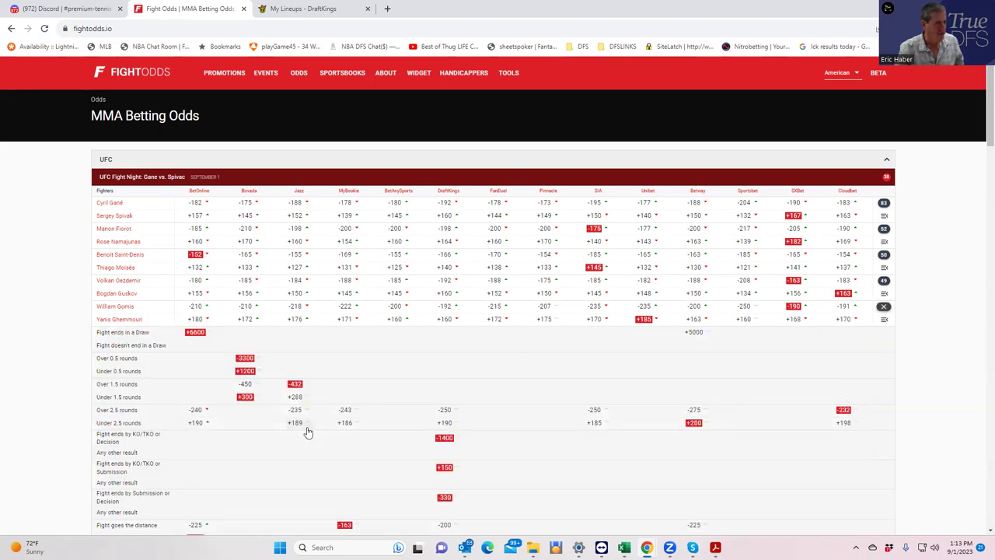
scroll(308, 432, down, 2)
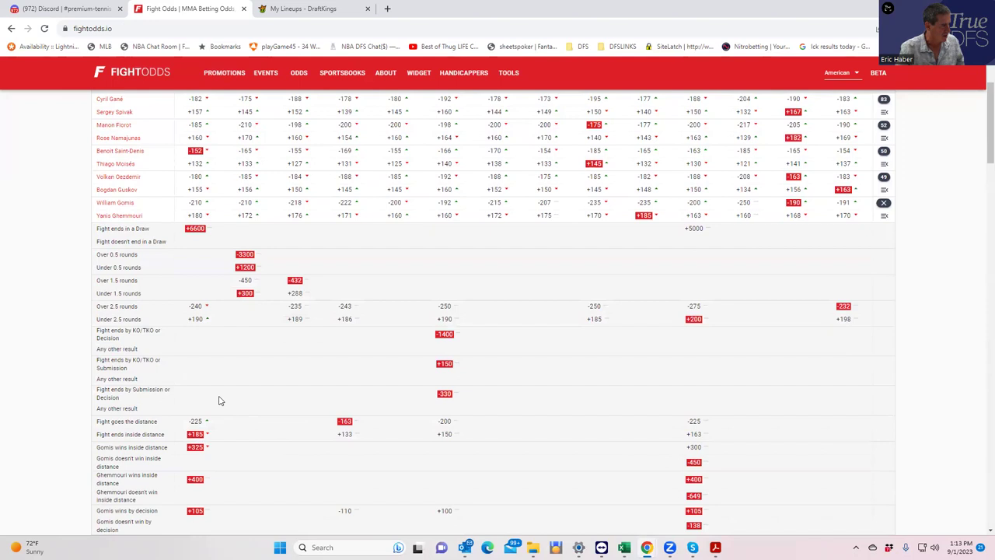
scroll(237, 422, down, 1)
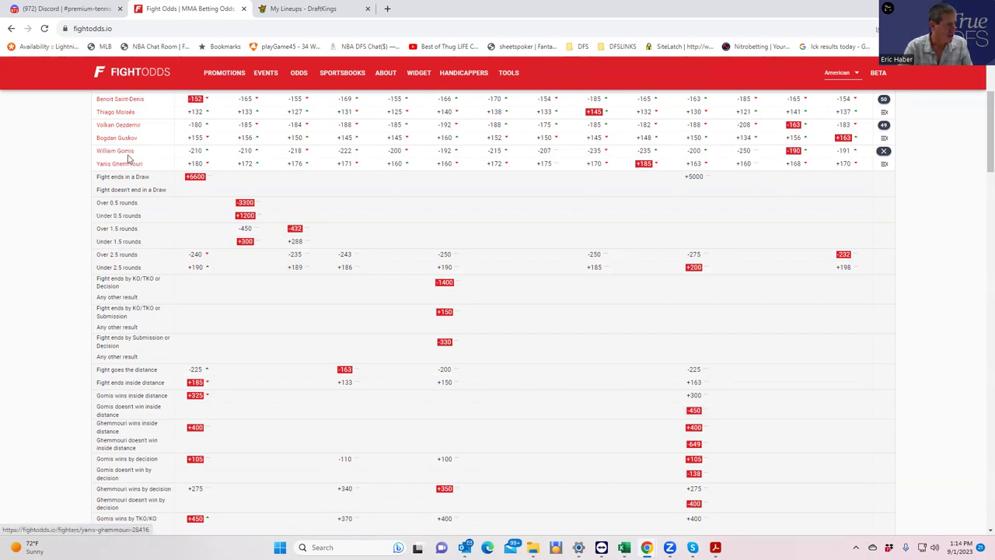
- Return to the DraftKings lineup editor and add S. Spivac to the lineup
click(294, 11)
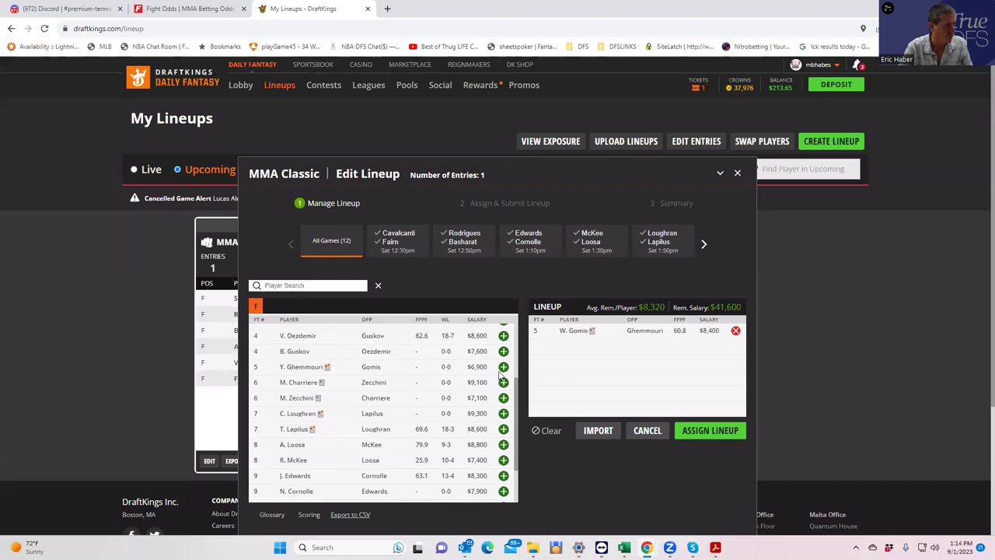
drag(517, 396, 502, 308)
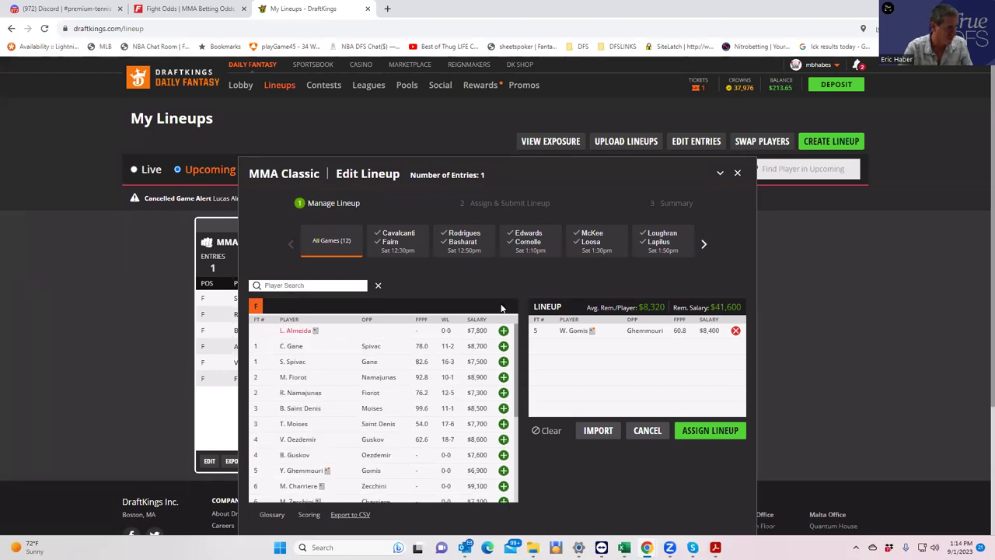
click(503, 362)
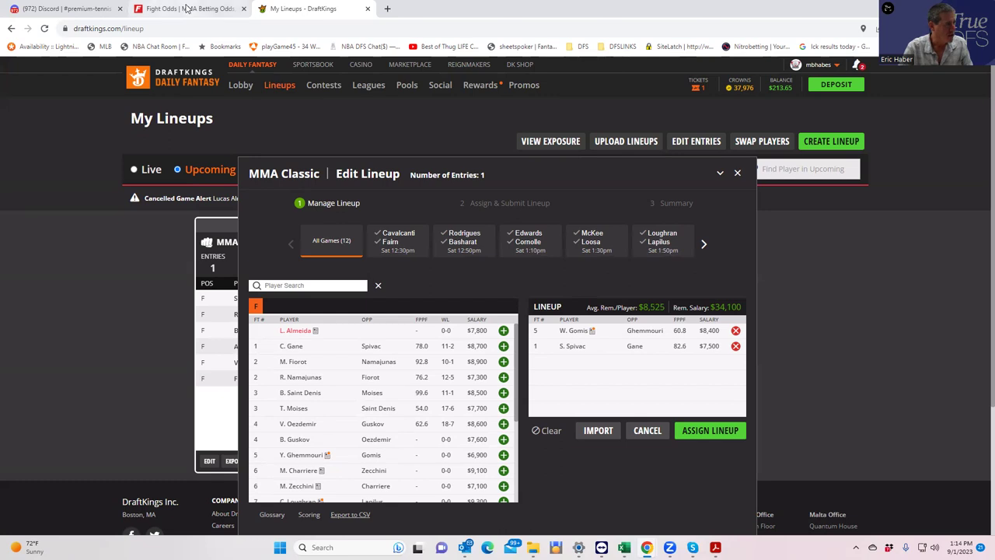
- Collapse the Gomis–Ghemmouri prop odds on FightOdds and look through the last fights in the DraftKings player pool
click(186, 8)
click(882, 155)
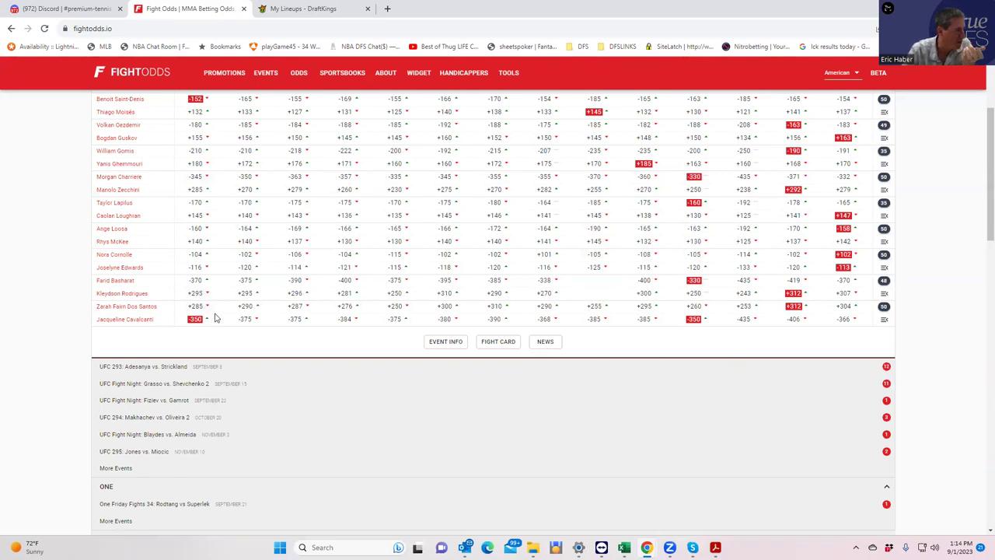
click(292, 10)
drag(516, 406, 523, 497)
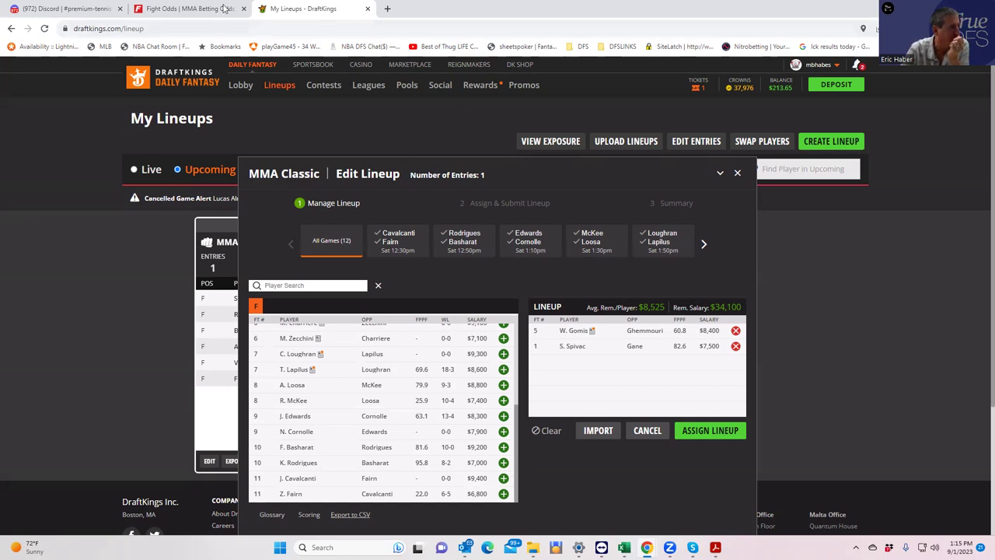
- Expand the Zarah Fairn Dos Santos vs. Jacqueline Cavalcanti prop odds on FightOdds and read through the finish and decision lines
click(194, 8)
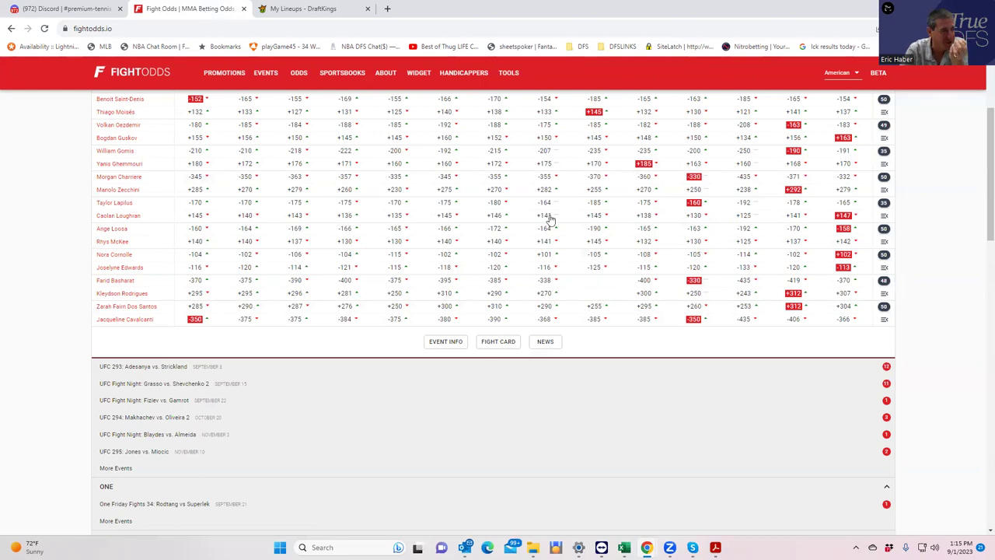
click(884, 307)
scroll(326, 404, down, 2)
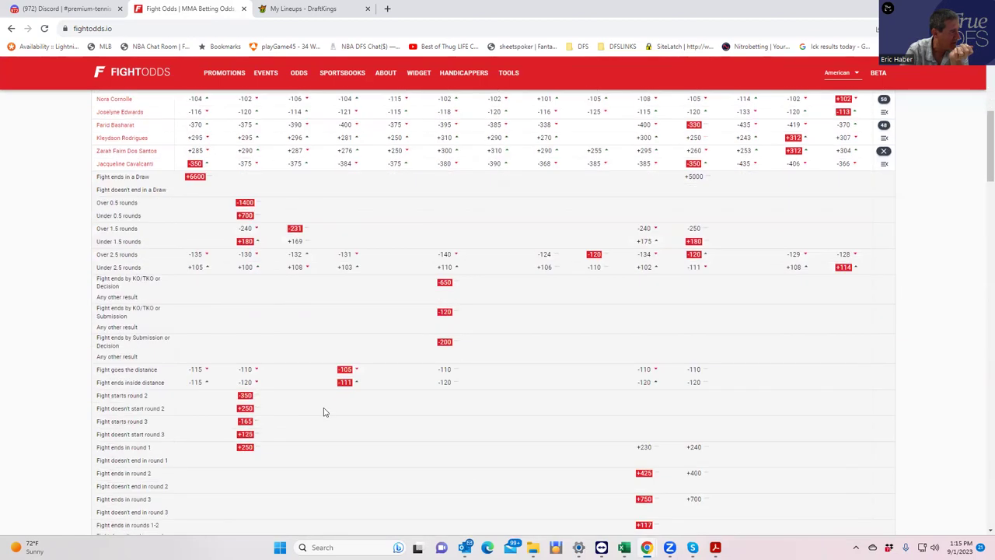
scroll(282, 405, down, 1)
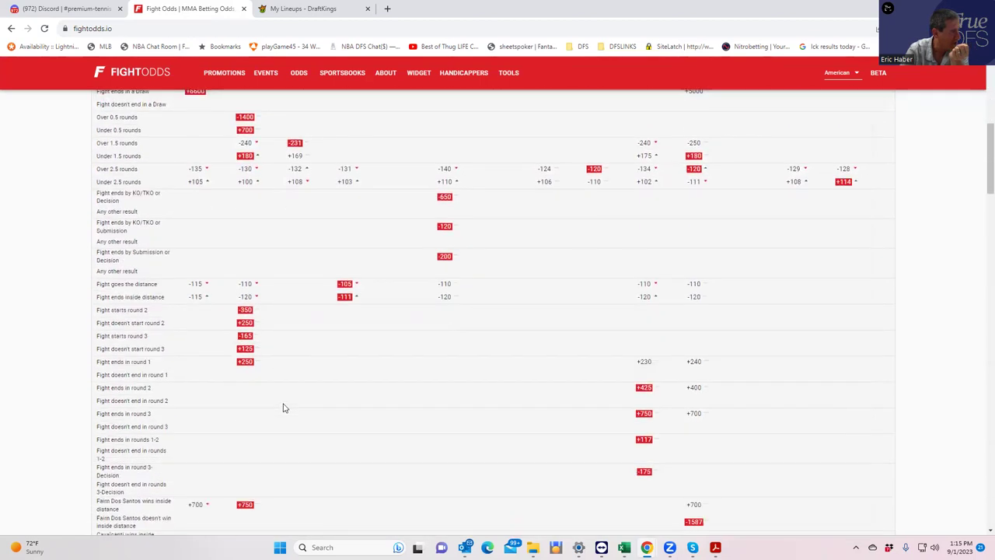
scroll(283, 404, up, 1)
scroll(283, 403, down, 2)
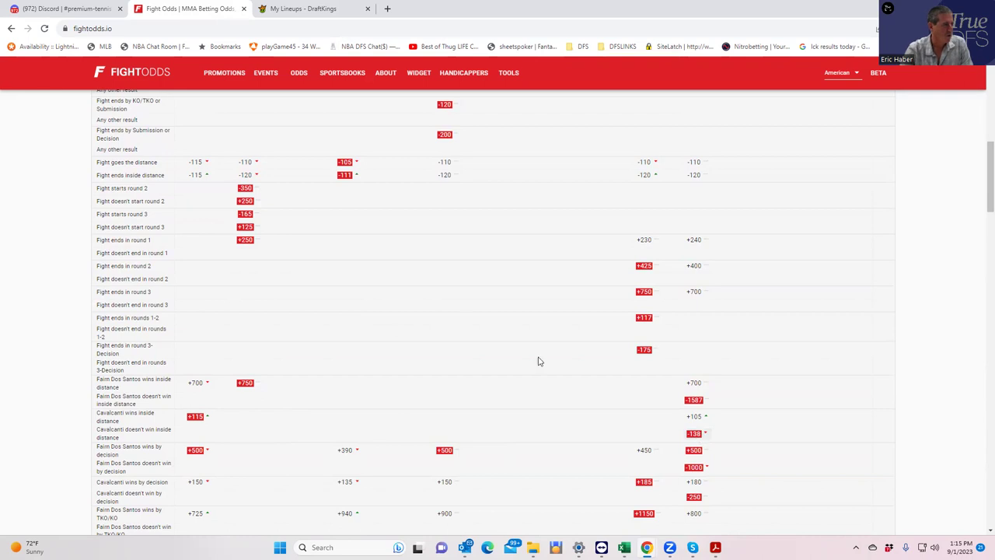
- Recheck the DraftKings player pool and collapse the Fairn Dos Santos–Cavalcanti prop odds on FightOdds
click(324, 11)
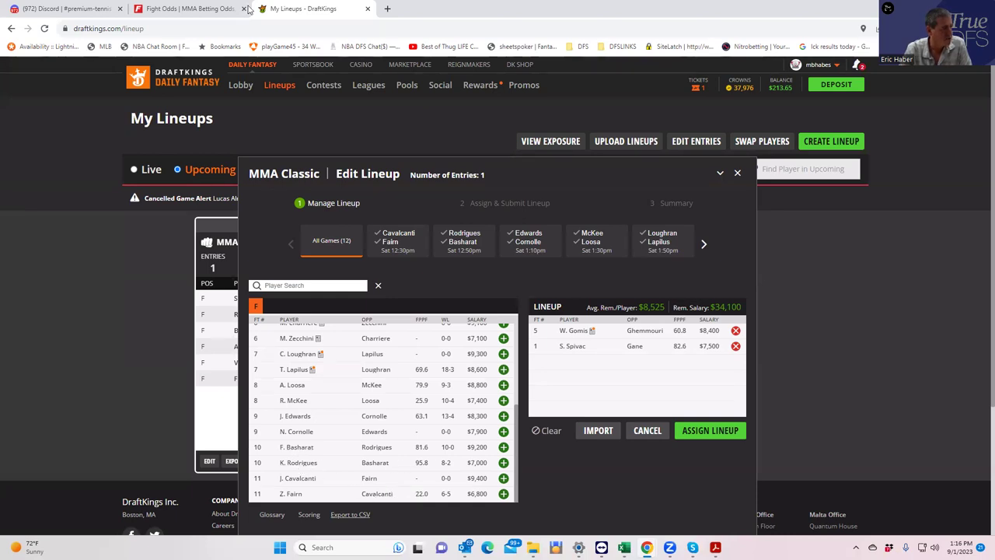
click(203, 8)
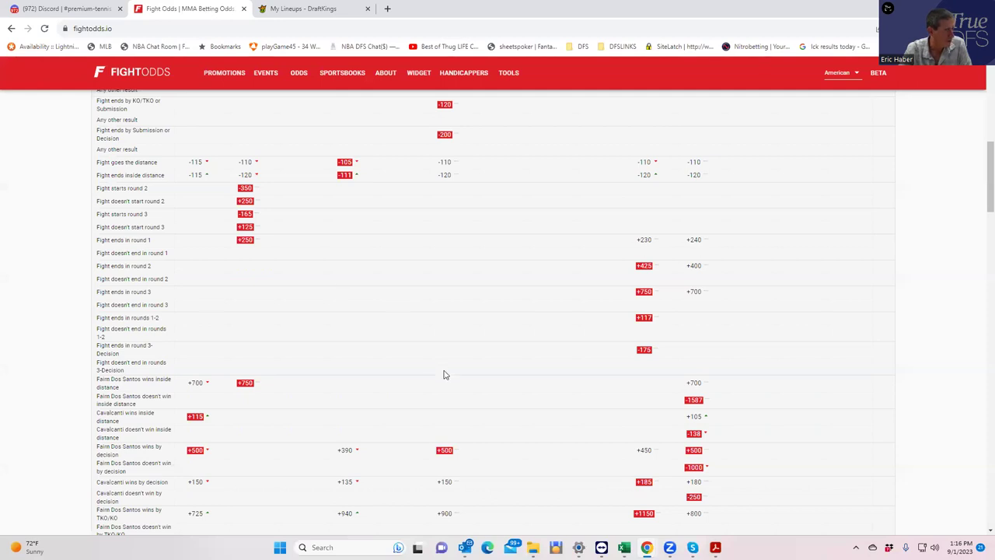
scroll(453, 360, up, 2)
scroll(459, 343, up, 2)
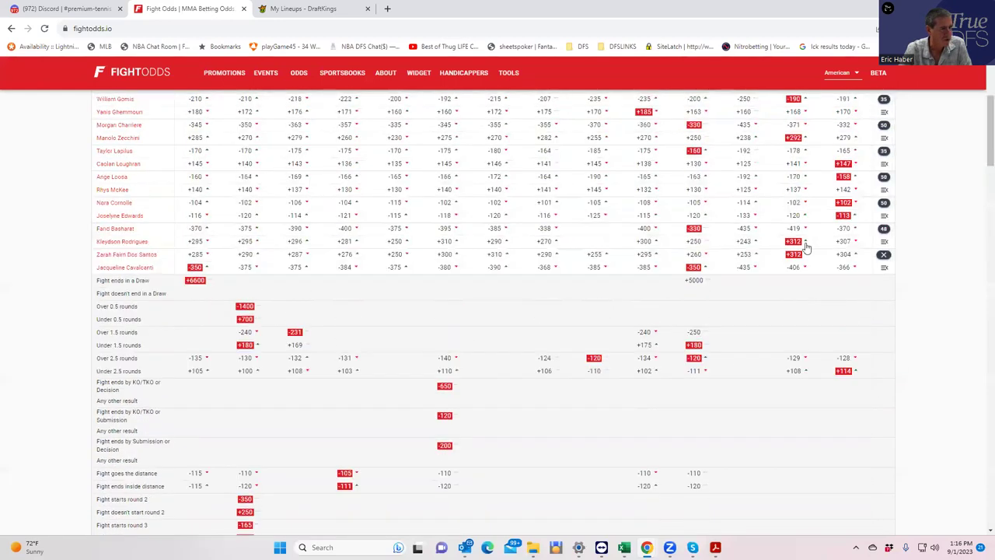
click(883, 255)
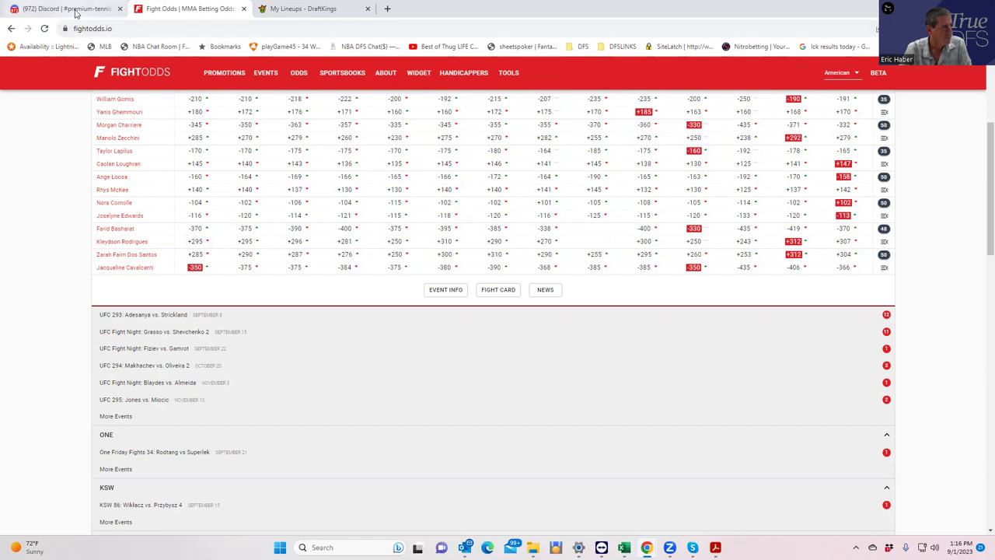
- Compare the DraftKings player pool with the Farid Basharat vs. Kleydson Rodrigues prop odds on FightOdds, down to the win-method lines
click(292, 8)
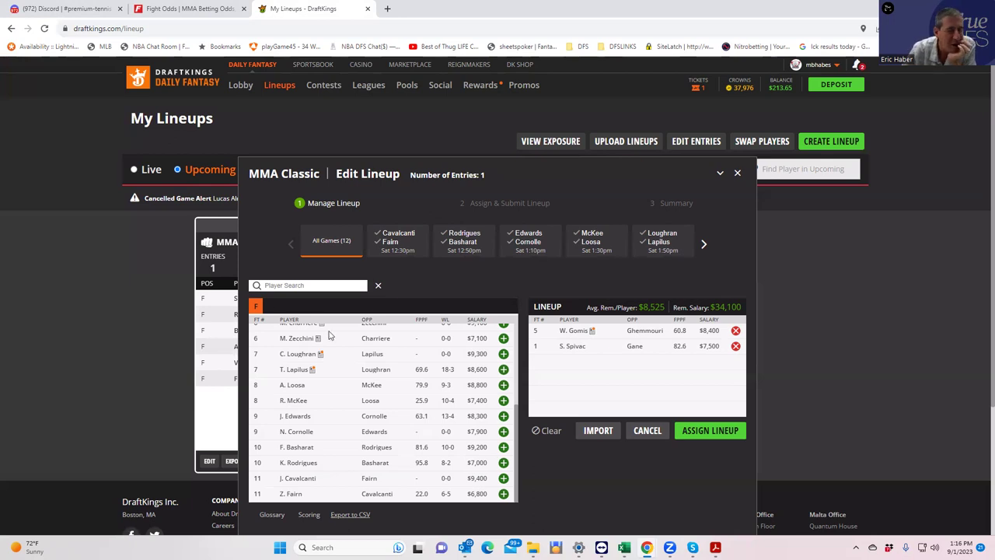
click(194, 16)
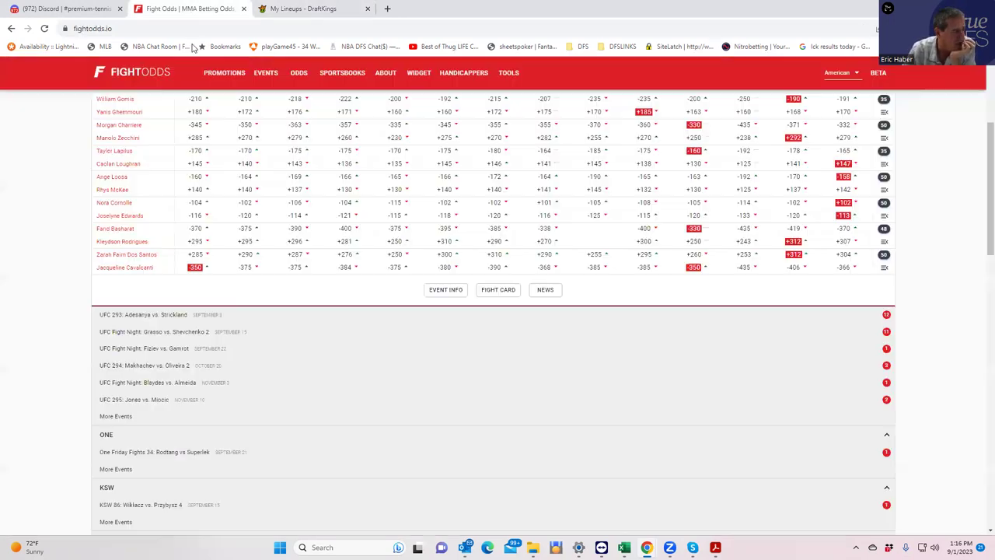
click(884, 229)
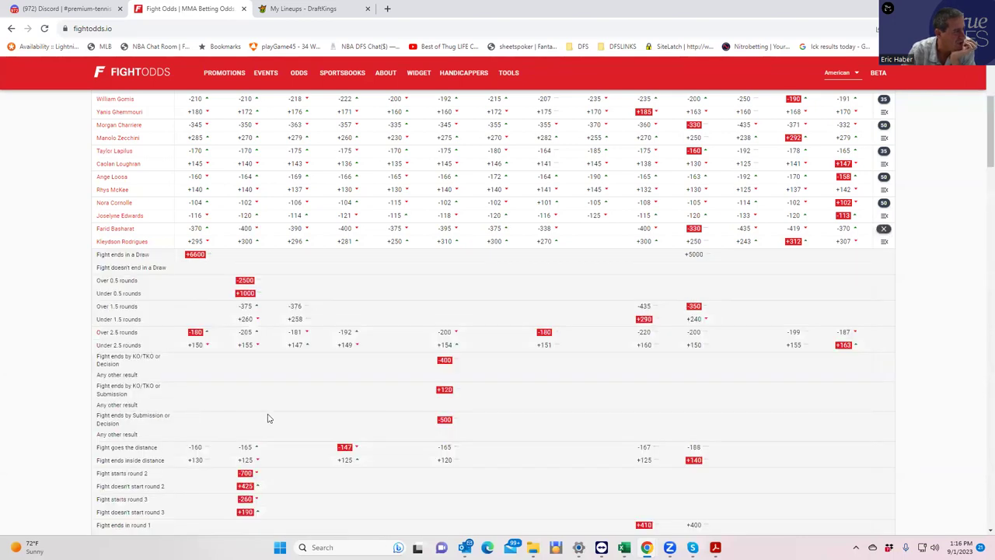
scroll(276, 432, down, 1)
scroll(278, 433, down, 1)
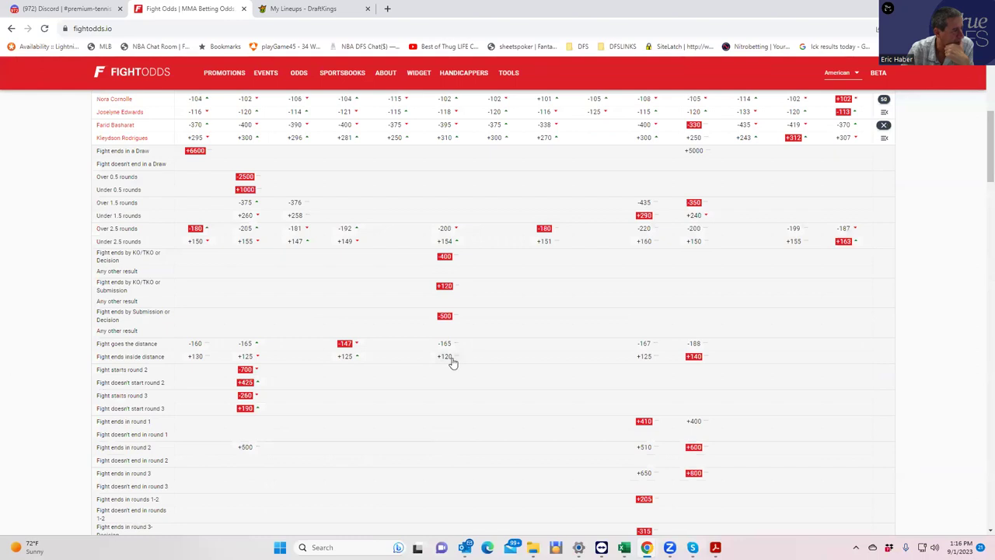
scroll(479, 443, down, 2)
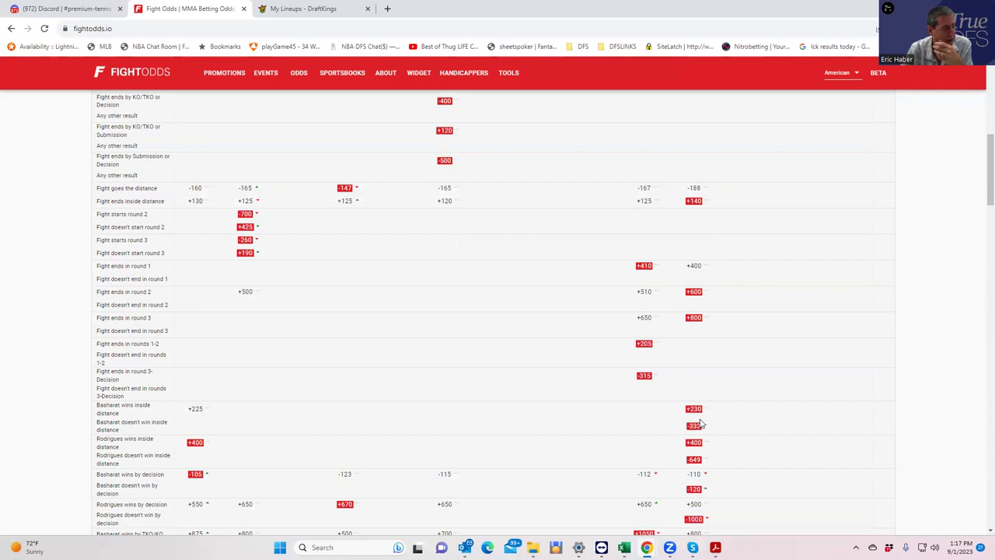
- Switch to DraftKings and review F. Basharat's fight log and player news, closing his profile when done
click(311, 11)
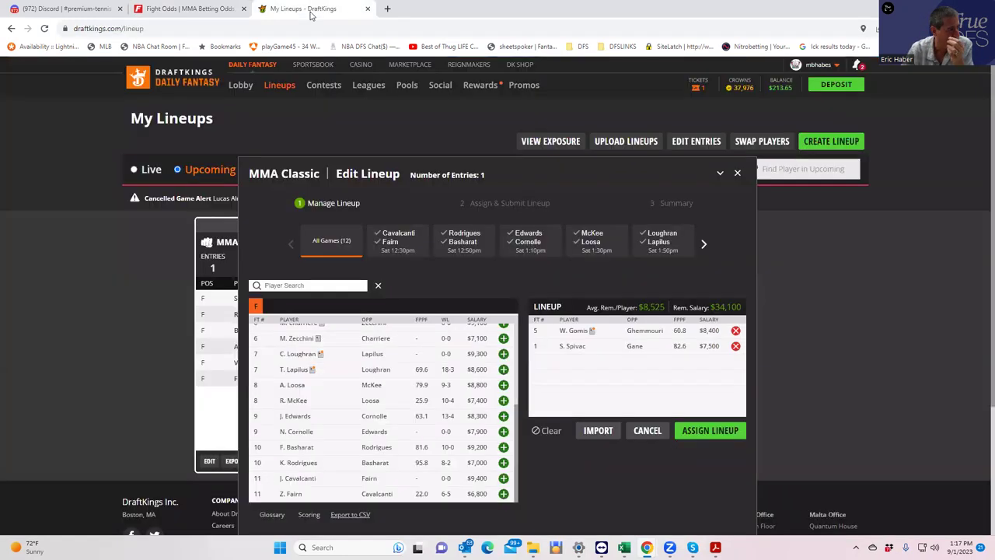
click(296, 447)
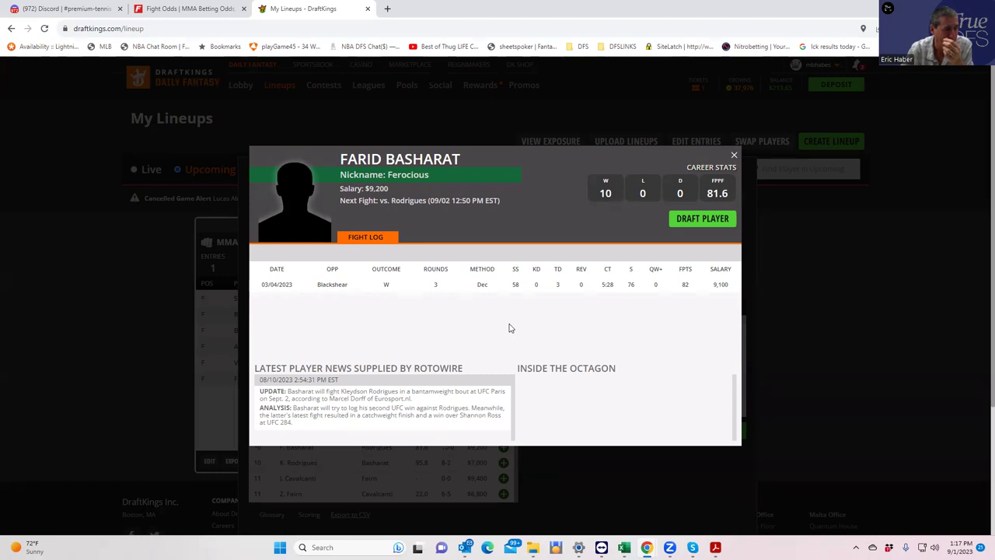
click(734, 155)
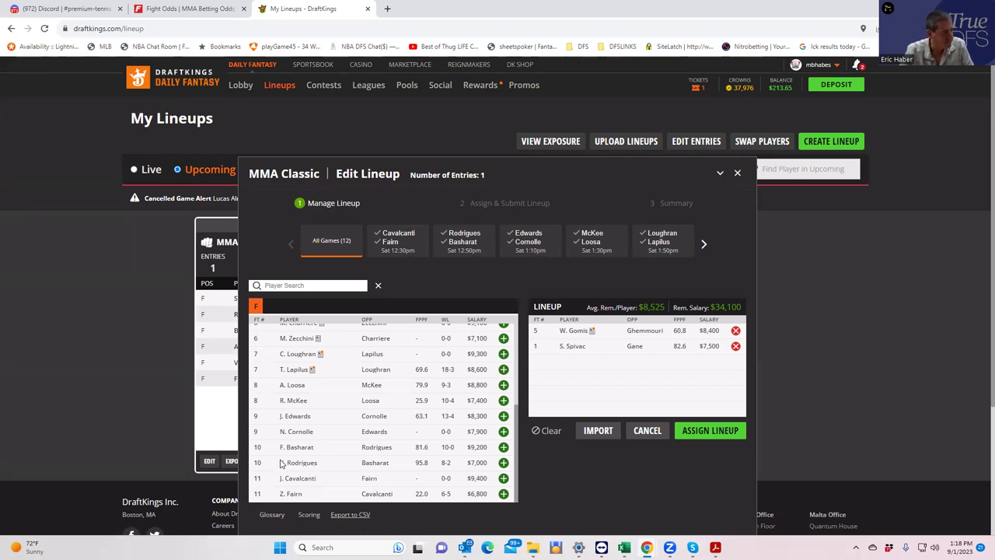
- Collapse the Basharat–Rodrigues prop odds on FightOdds and look over the moneylines for the whole Gane vs. Spivac card
click(180, 16)
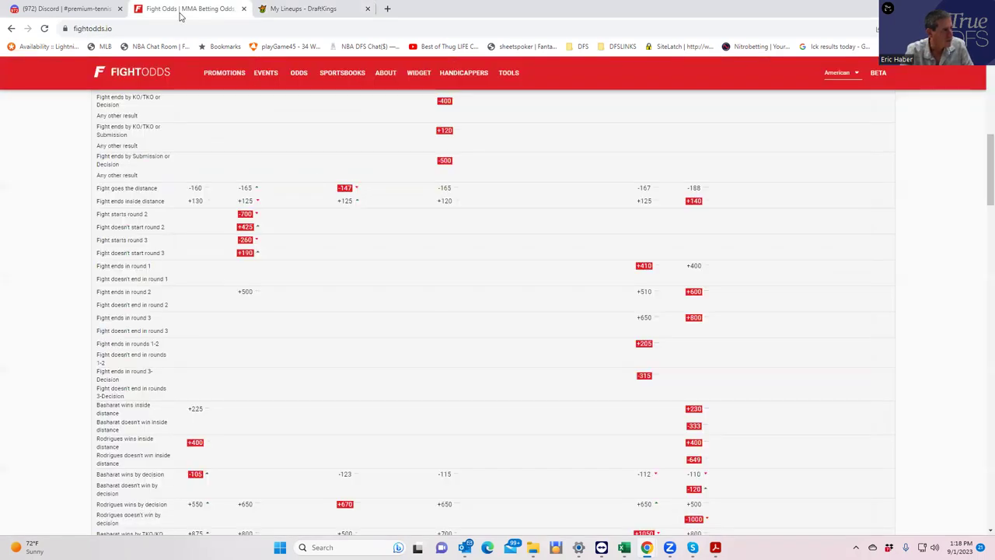
scroll(524, 393, up, 3)
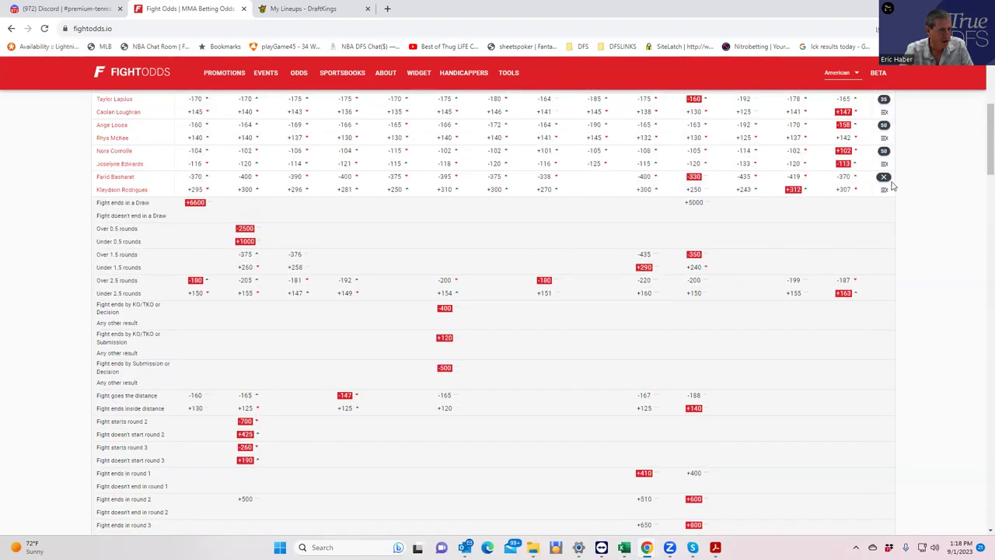
click(884, 178)
scroll(544, 222, up, 2)
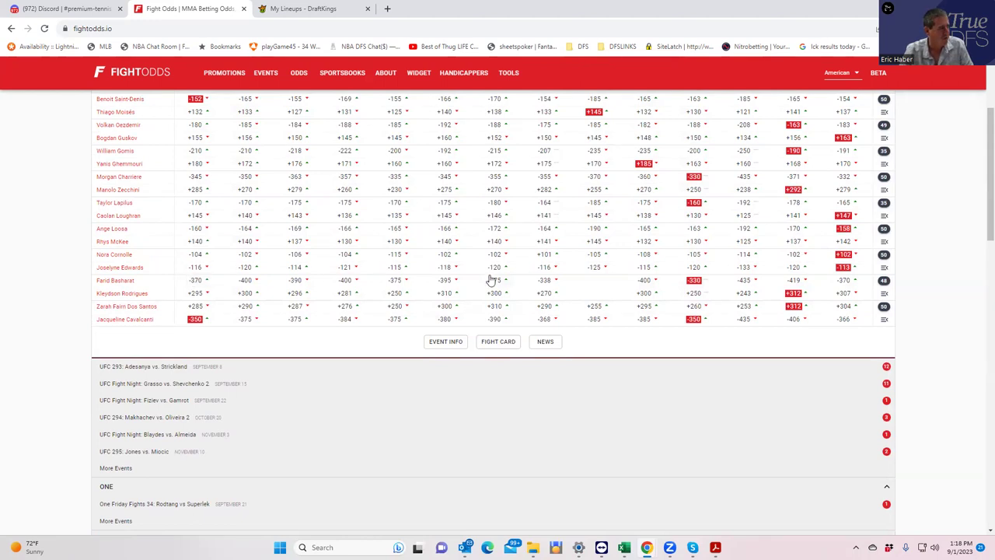
scroll(560, 265, up, 1)
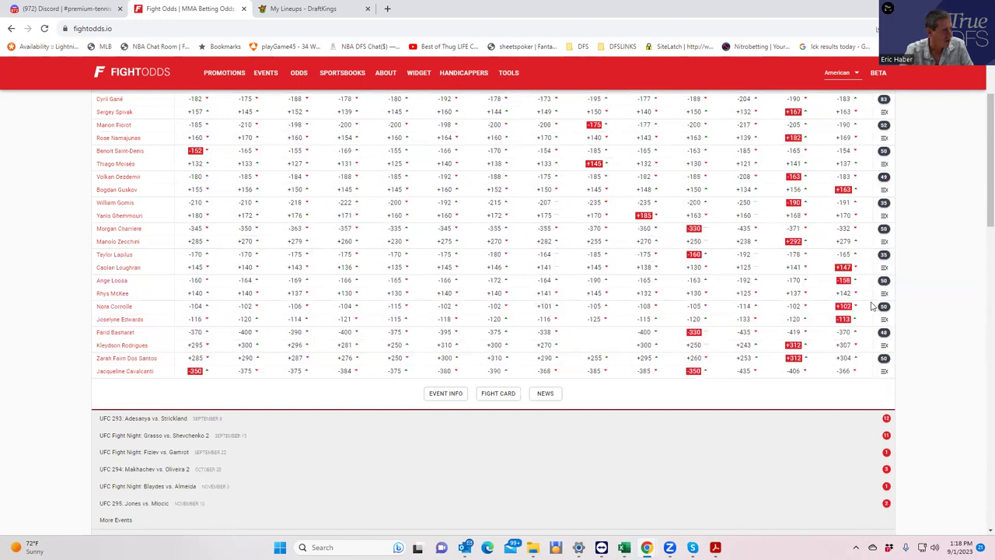
- Reopen the Farid Basharat vs. Kleydson Rodrigues prop odds on FightOdds, examine the round and win-method lines, and collapse them again
click(884, 336)
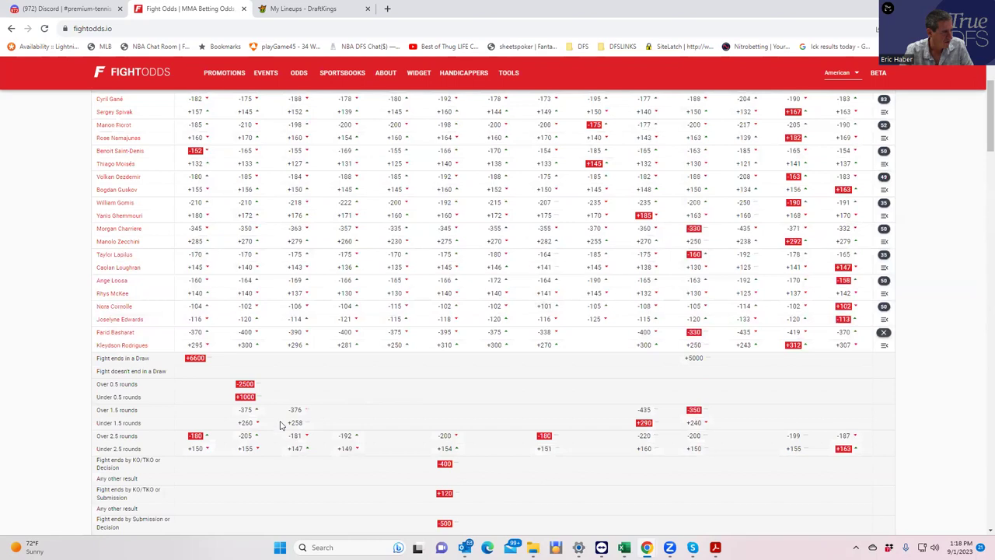
scroll(282, 428, down, 2)
scroll(237, 440, down, 4)
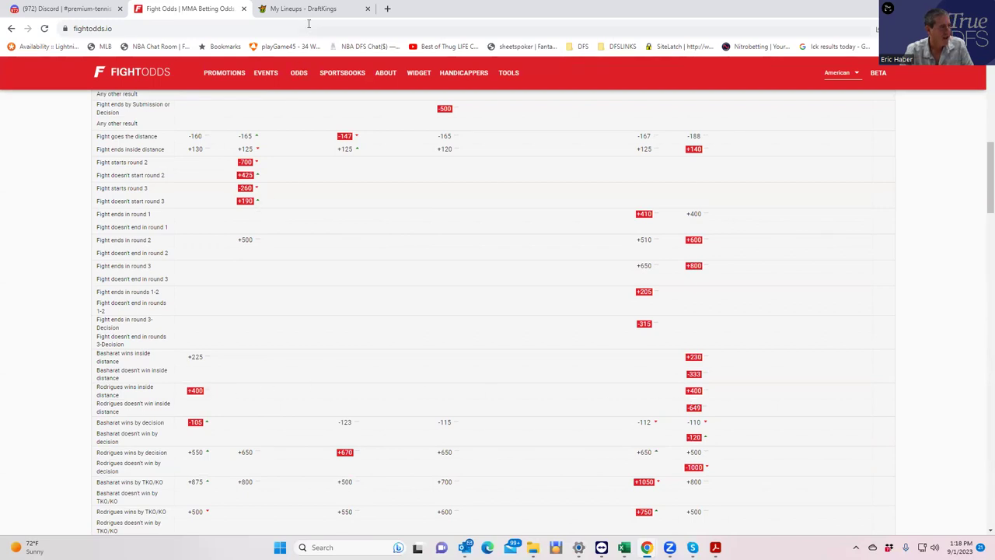
mouse_move(285, 16)
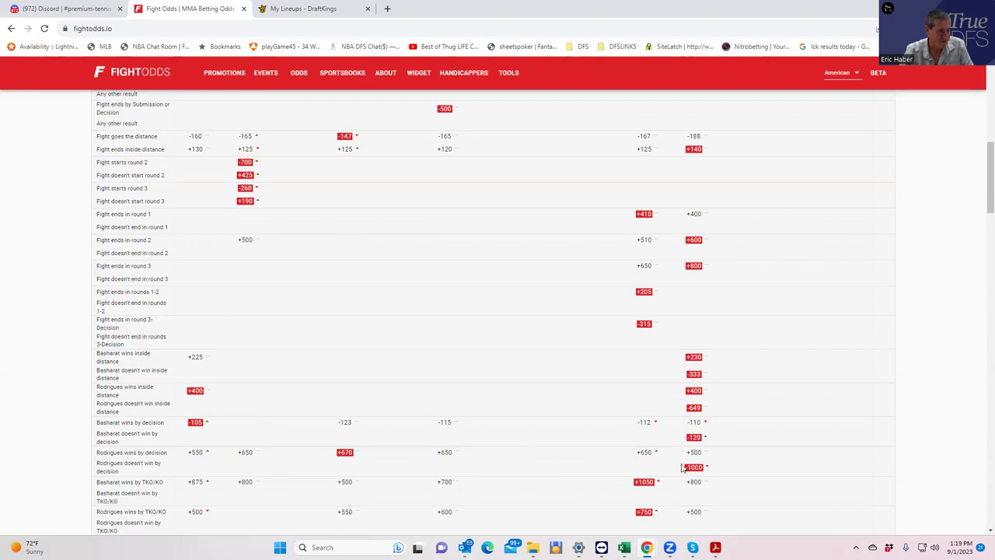
scroll(523, 296, up, 2)
scroll(523, 296, up, 5)
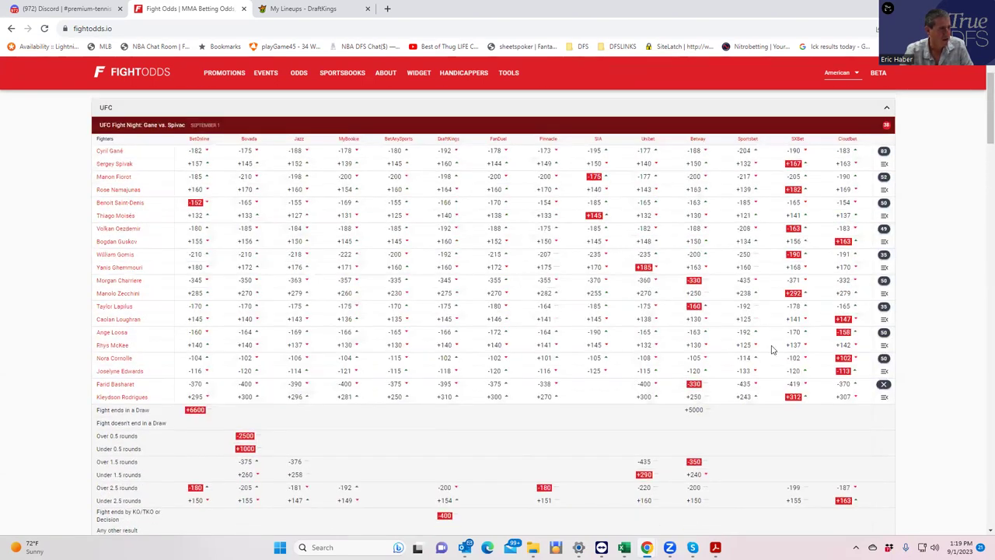
click(884, 384)
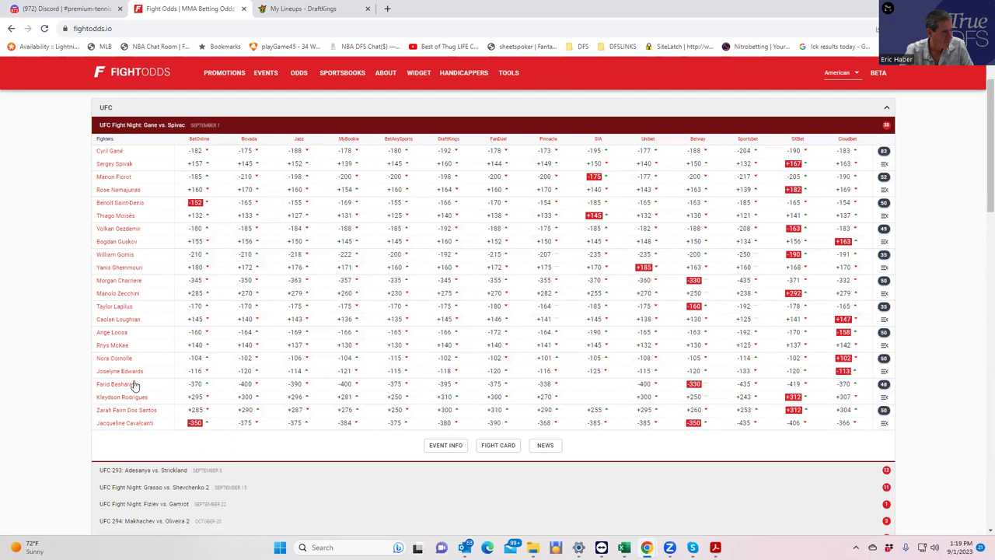
- Check the DraftKings player pool, then examine the Nora Cornolle vs. Joselyne Edwards prop odds on FightOdds, down to the win-method lines
click(272, 8)
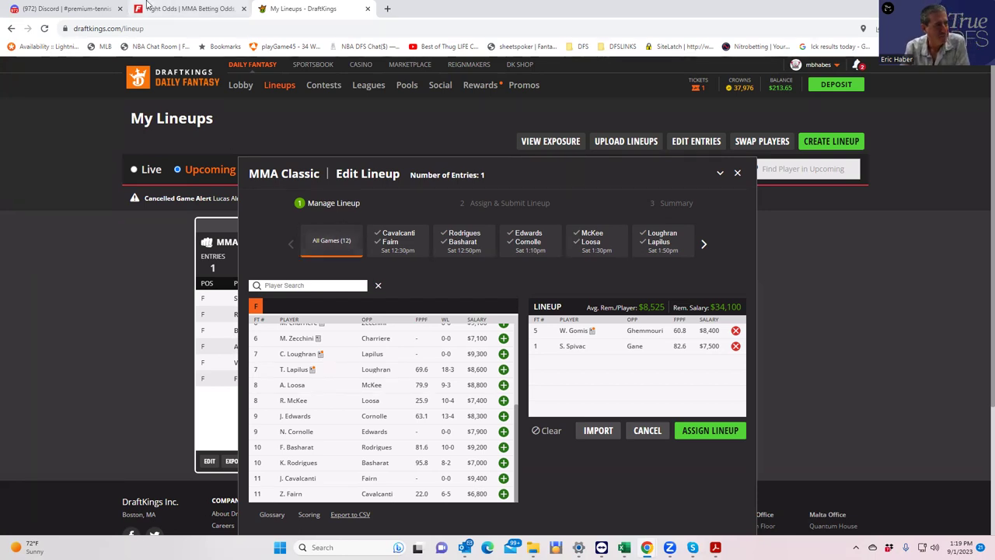
mouse_move(147, 5)
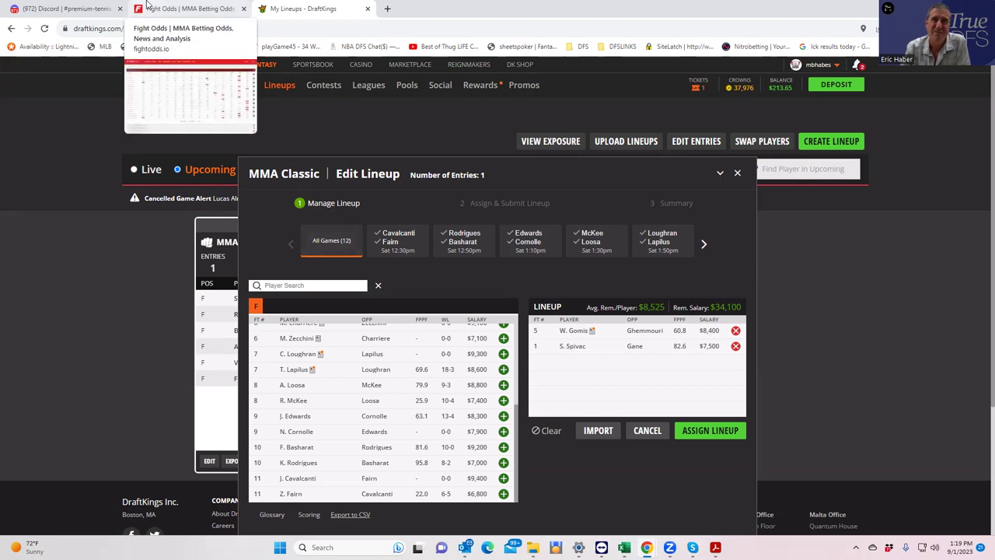
click(189, 10)
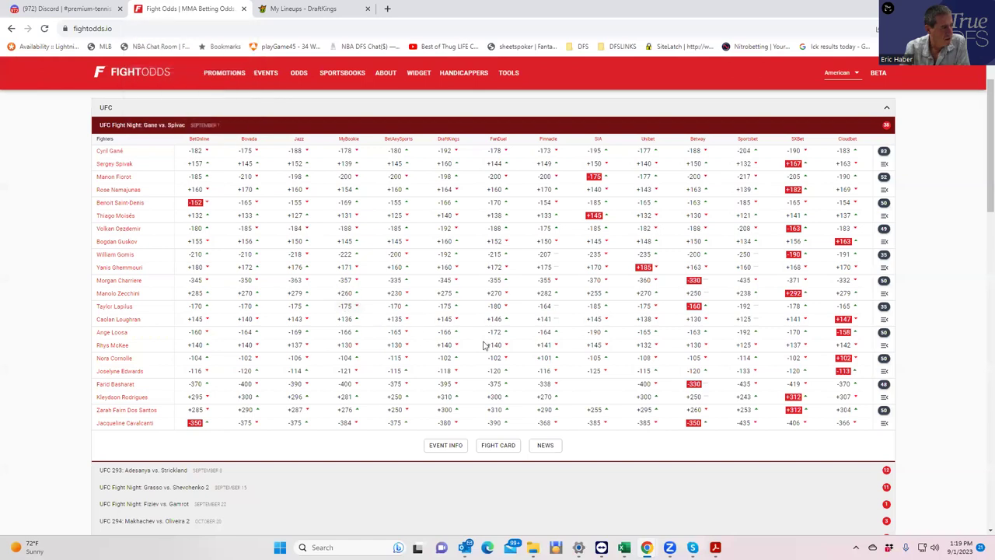
click(884, 358)
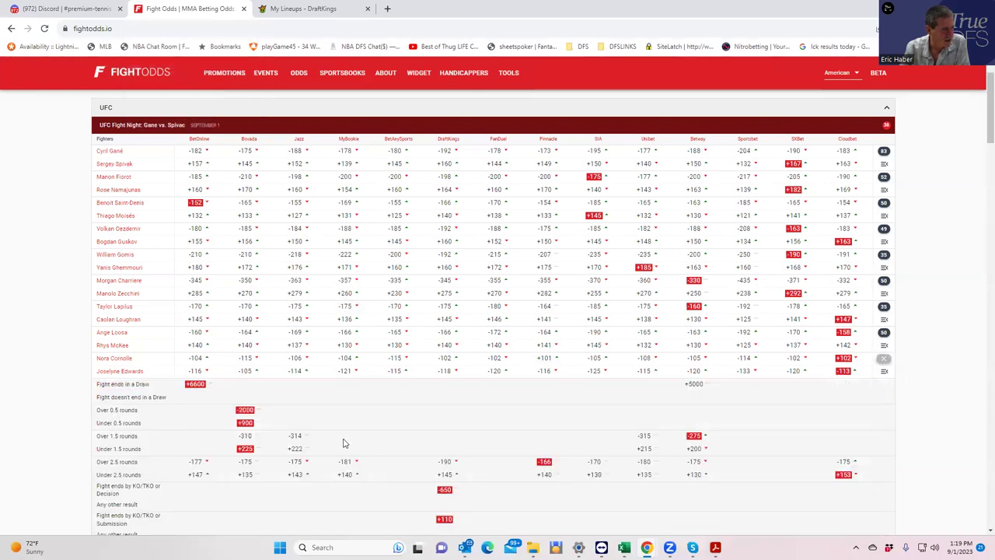
scroll(344, 441, down, 3)
scroll(345, 441, down, 3)
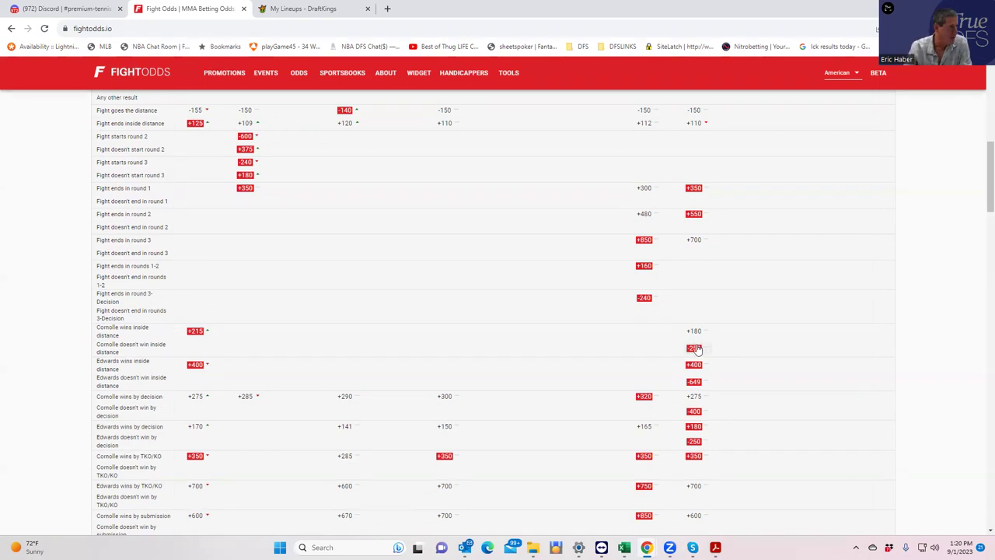
- Add N. Cornolle to the DraftKings lineup, then return to FightOdds and collapse the Cornolle–Edwards prop odds
click(302, 10)
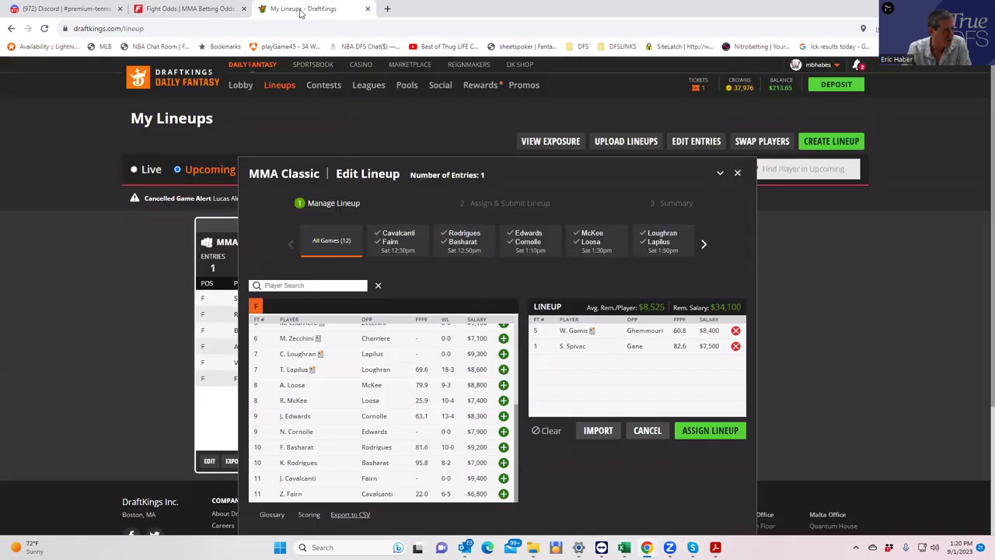
click(503, 432)
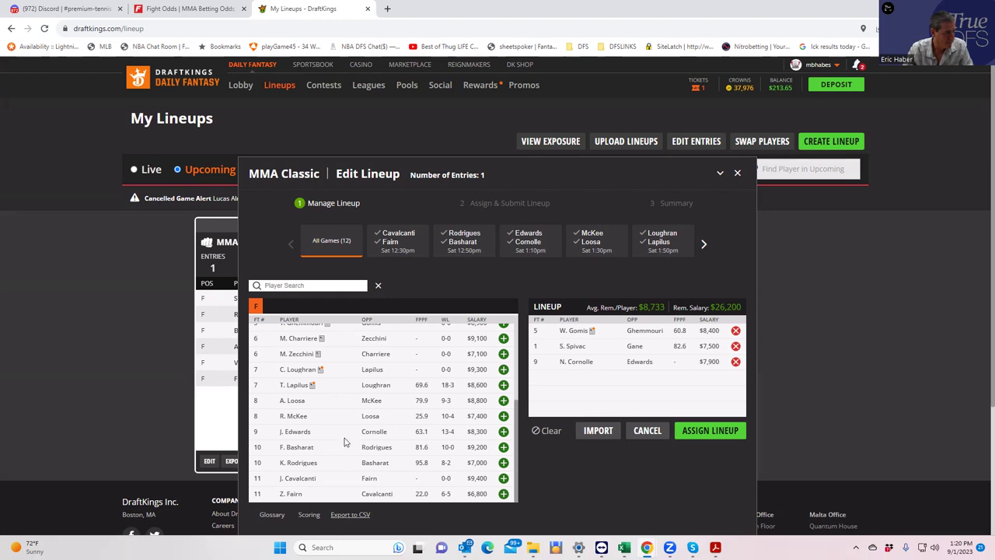
click(194, 7)
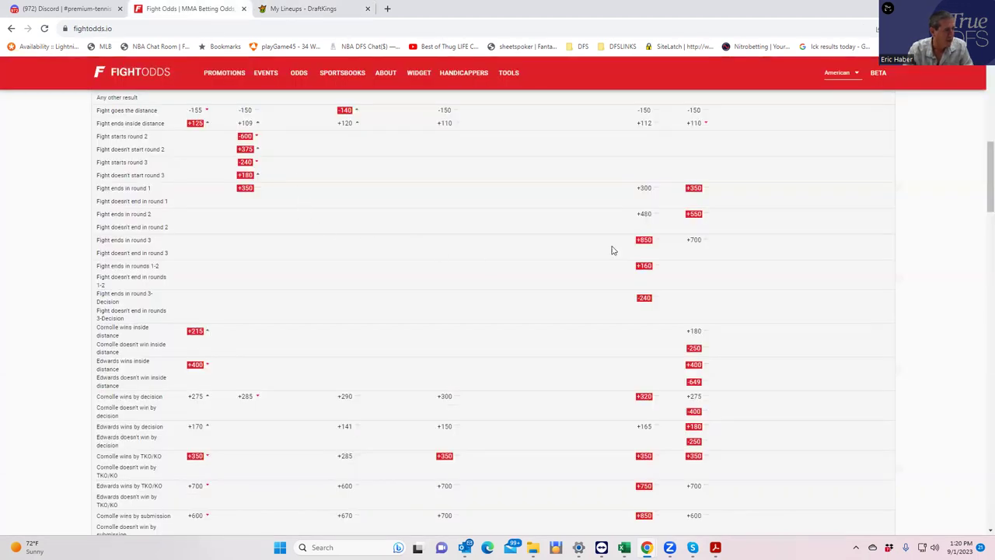
scroll(684, 249, up, 3)
scroll(870, 175, up, 1)
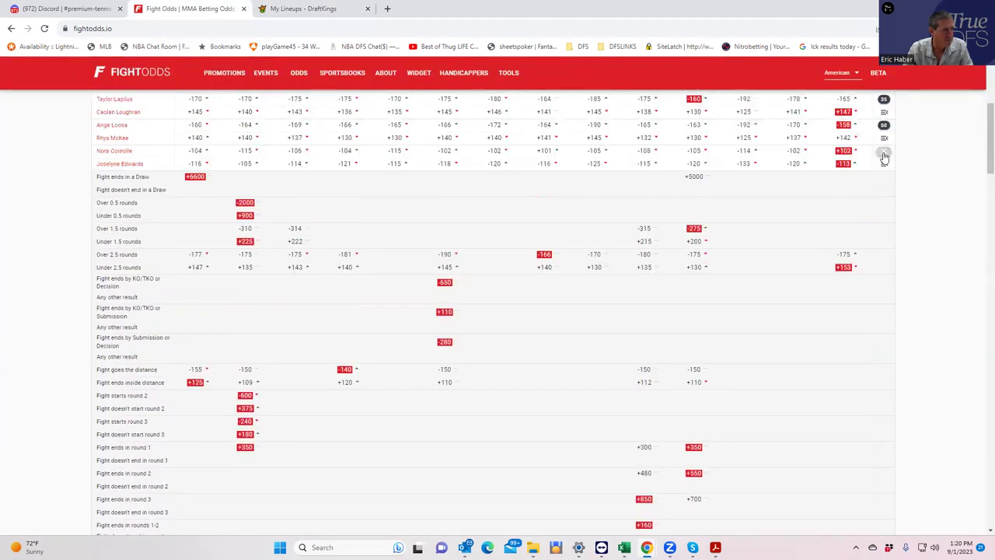
click(884, 150)
scroll(564, 224, up, 2)
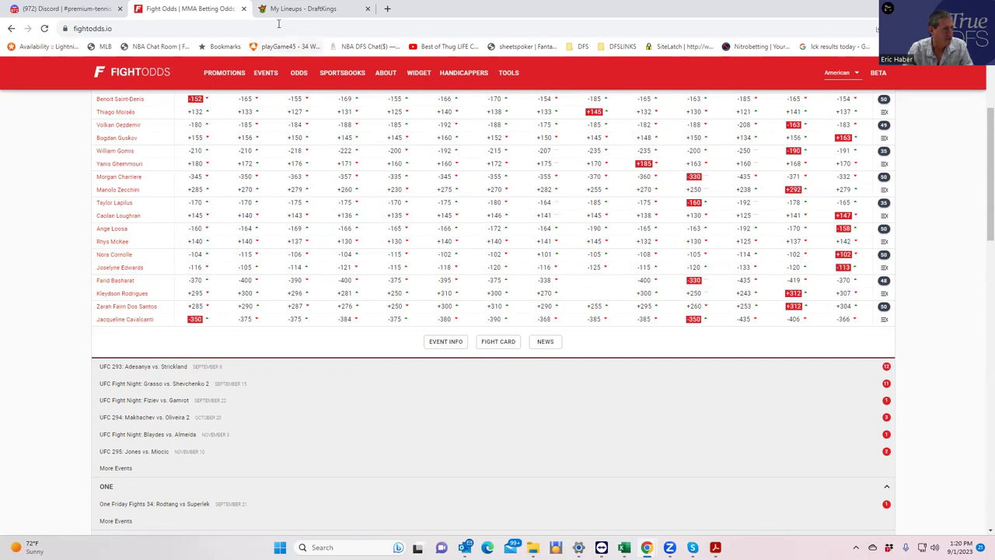
- Compare the Loosa and McKee salaries in the DraftKings player pool with their moneylines on FightOdds
click(299, 9)
scroll(394, 371, up, 1)
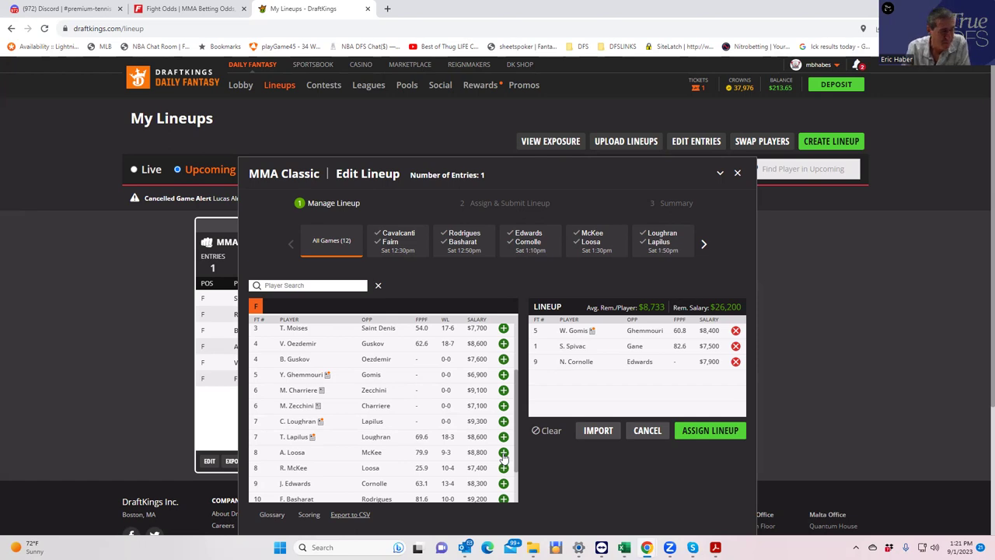
click(190, 9)
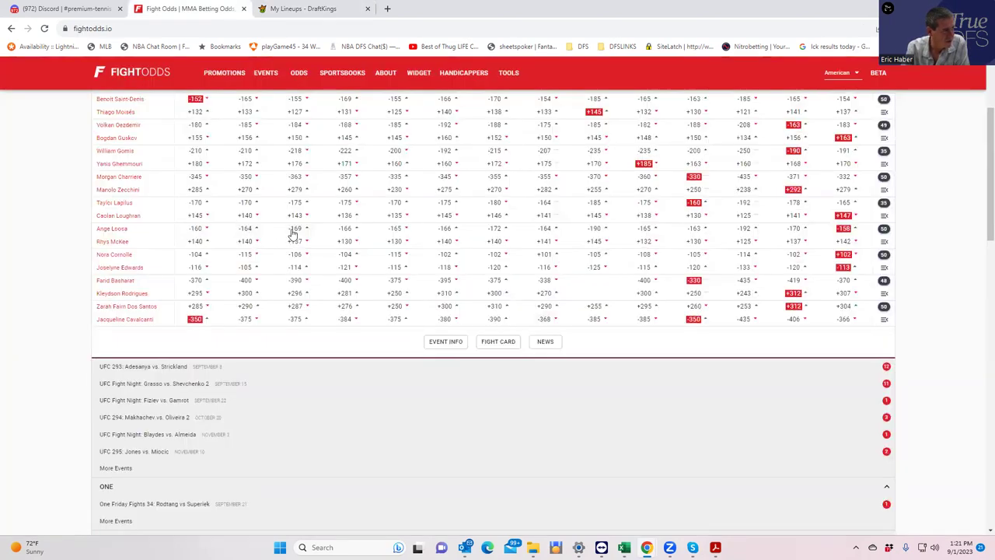
scroll(292, 233, up, 2)
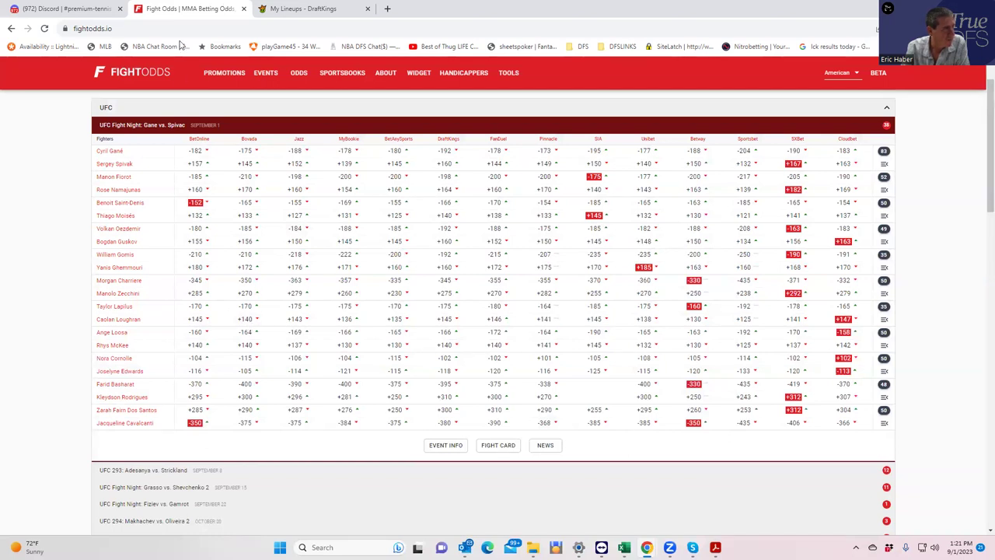
mouse_move(285, 8)
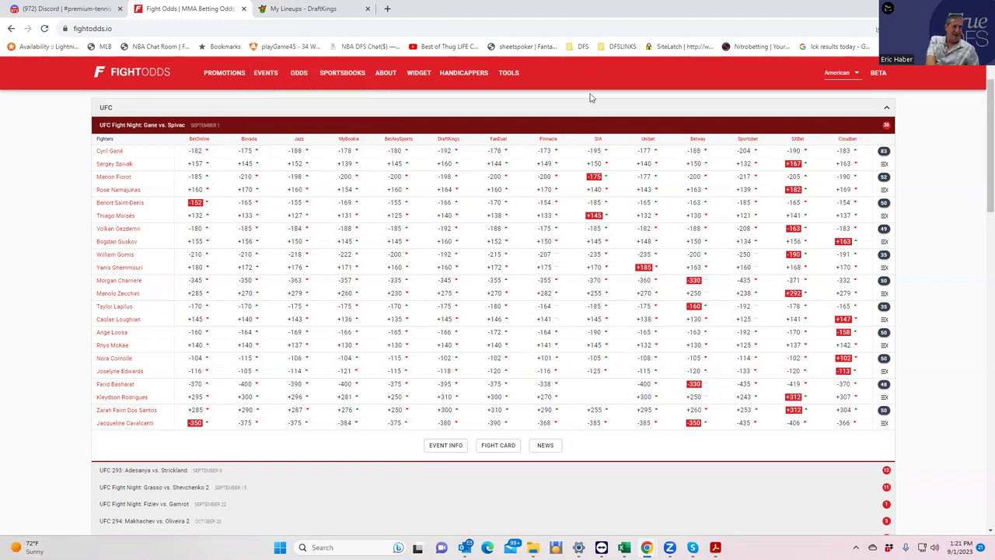
mouse_move(336, 11)
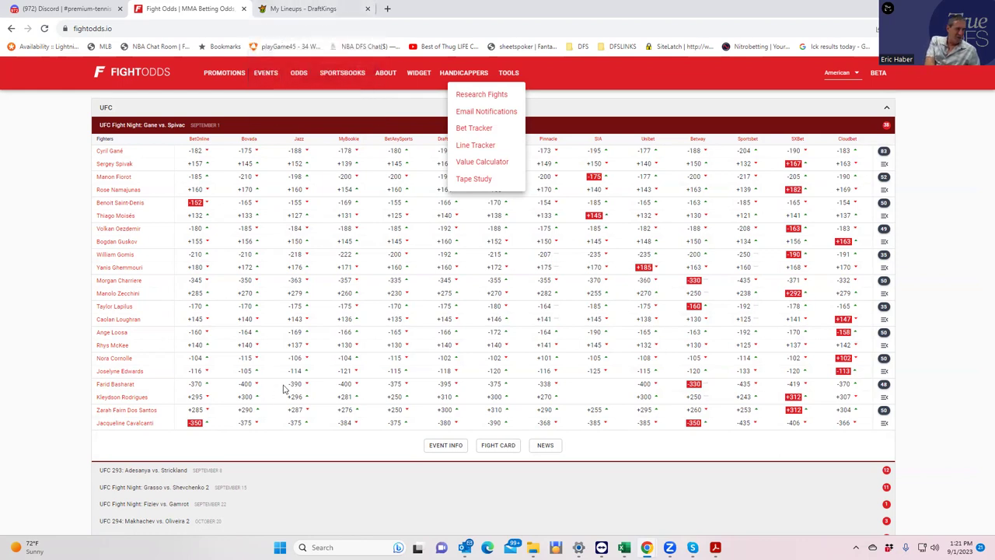
- Expand the Ange Loosa vs. Rhys McKee prop odds, examine the distance, round and win-method lines, and collapse them
click(885, 335)
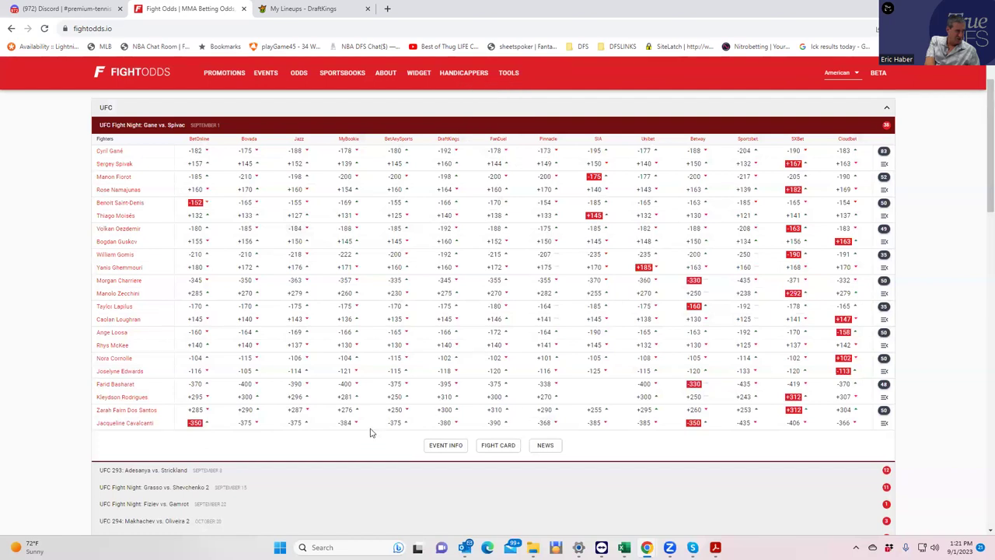
scroll(385, 420, down, 2)
scroll(442, 318, up, 1)
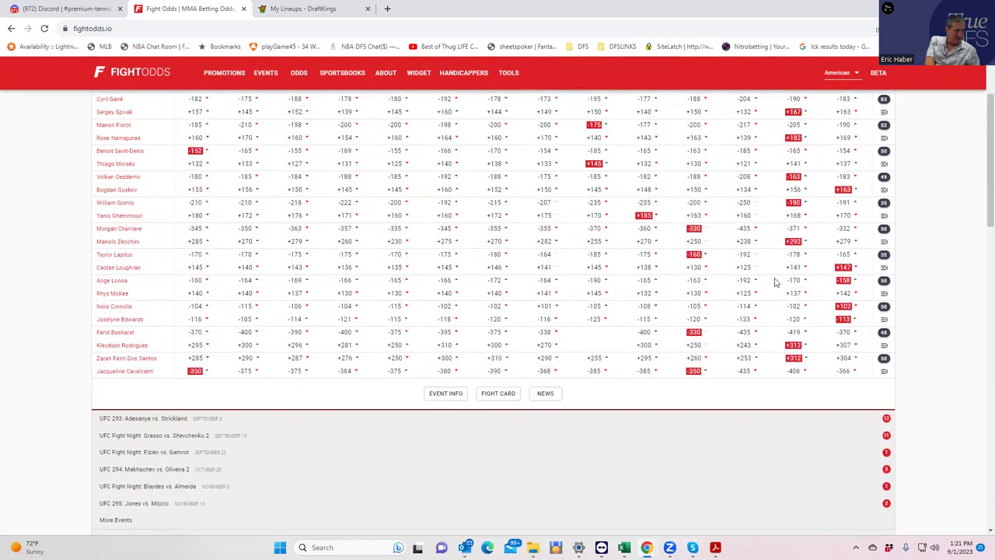
click(884, 279)
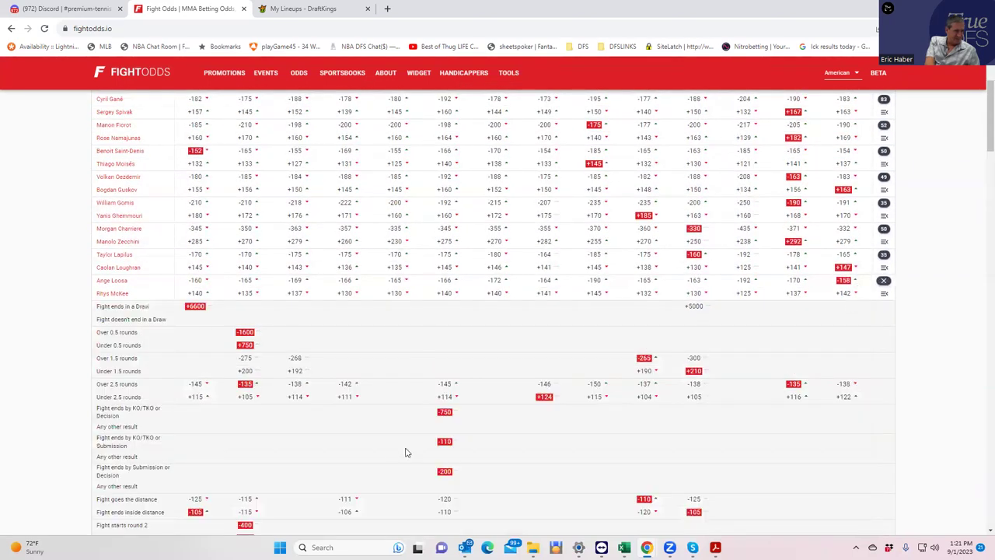
scroll(373, 455, down, 4)
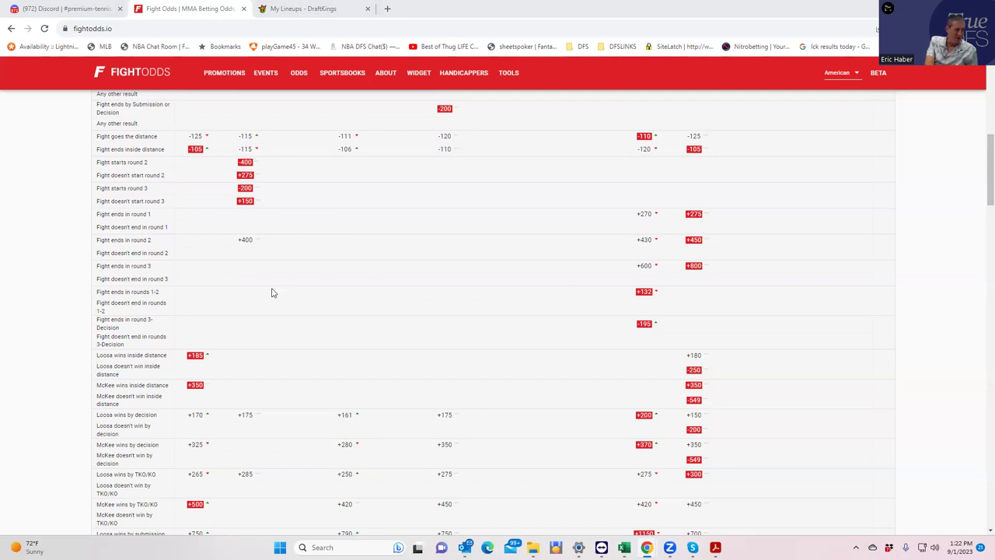
scroll(615, 211, up, 2)
scroll(644, 198, up, 3)
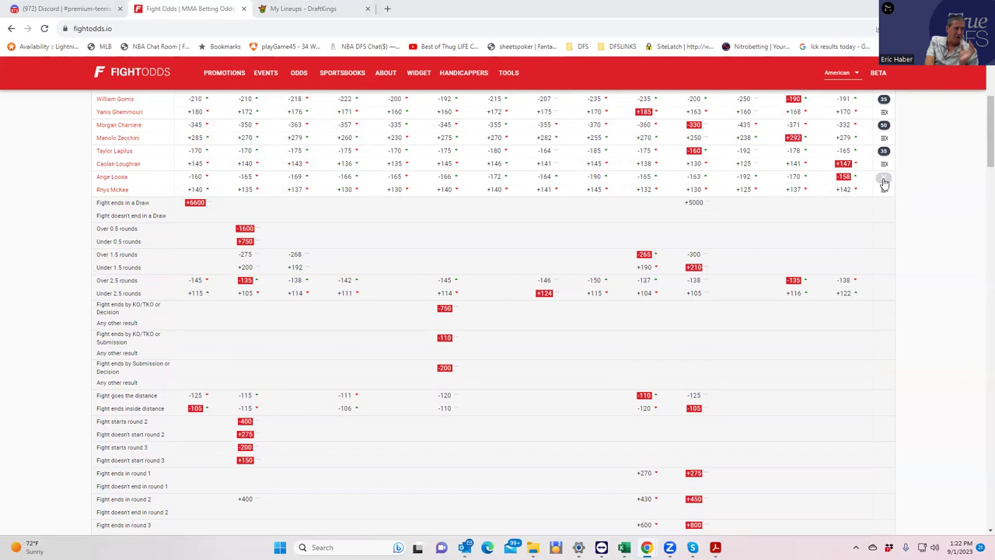
click(884, 181)
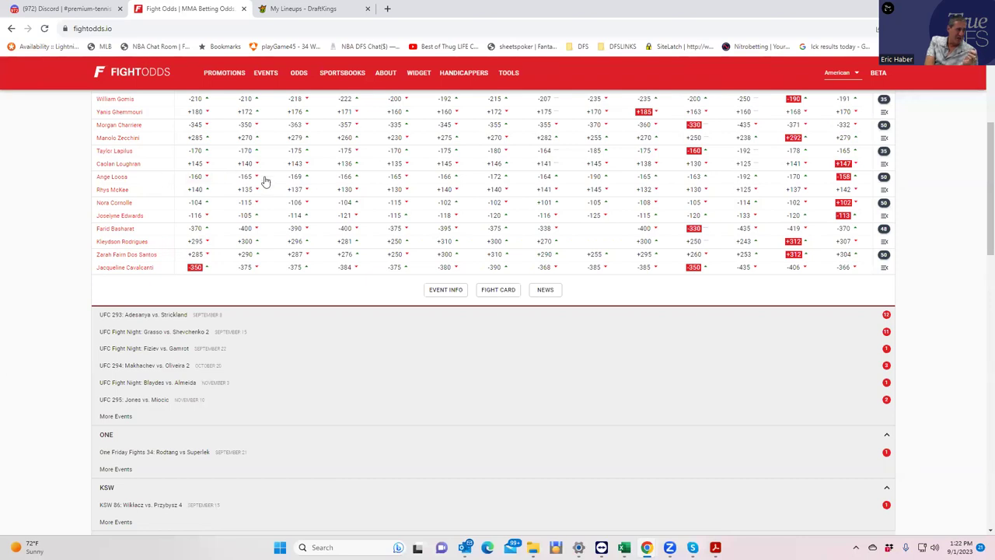
- Look through the fighter salaries in the DraftKings player pool and compare them with the Gane vs. Spivac moneylines on FightOdds
scroll(335, 200, up, 2)
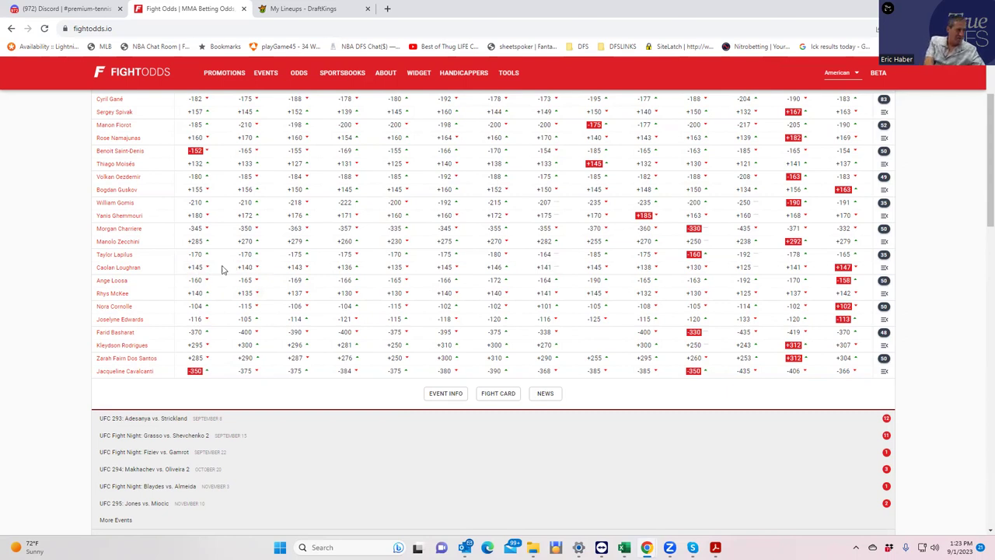
click(303, 9)
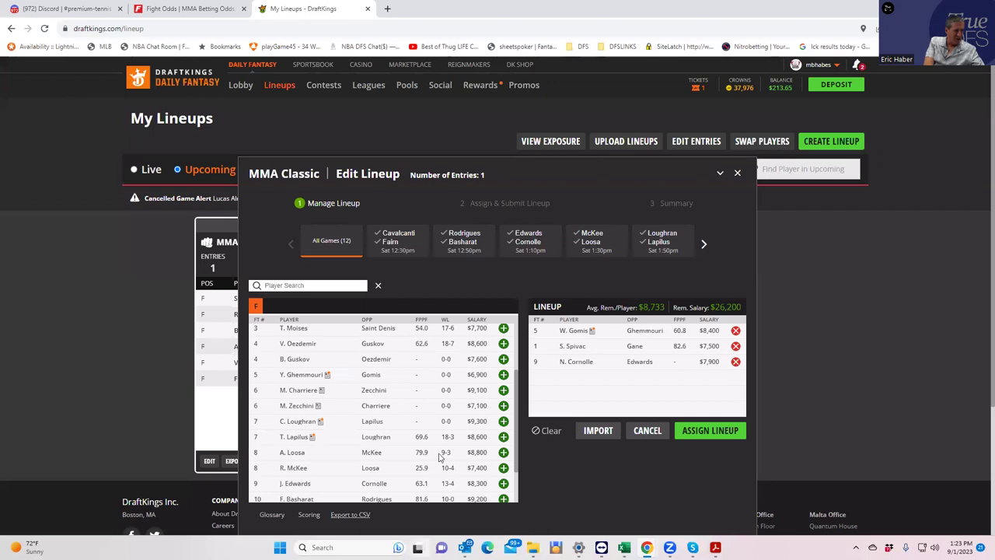
scroll(439, 458, up, 2)
scroll(440, 451, down, 4)
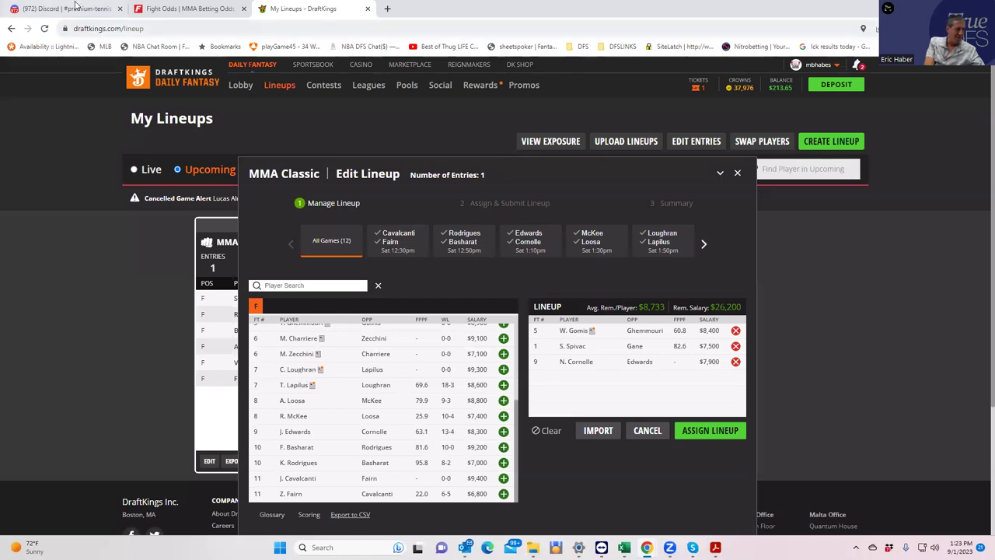
click(185, 9)
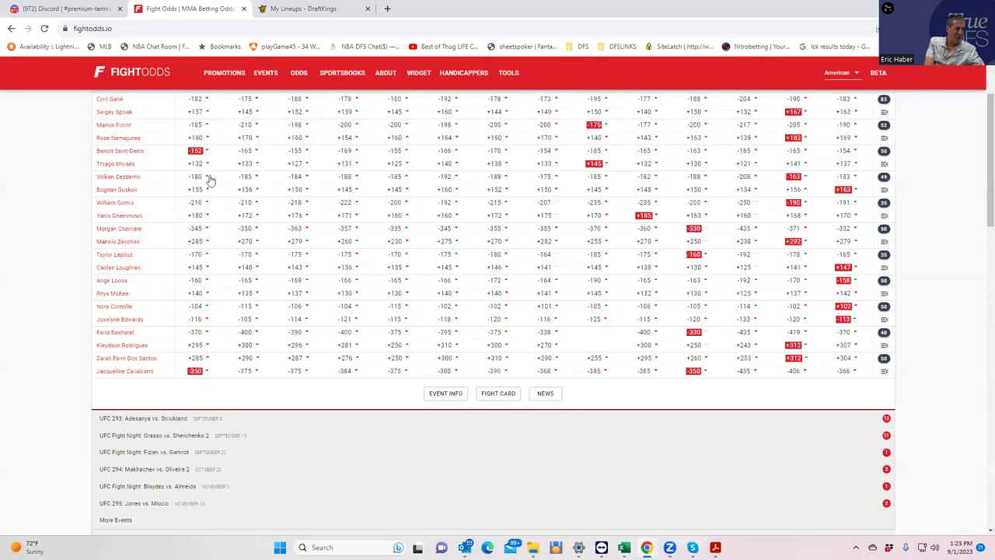
scroll(319, 208, up, 1)
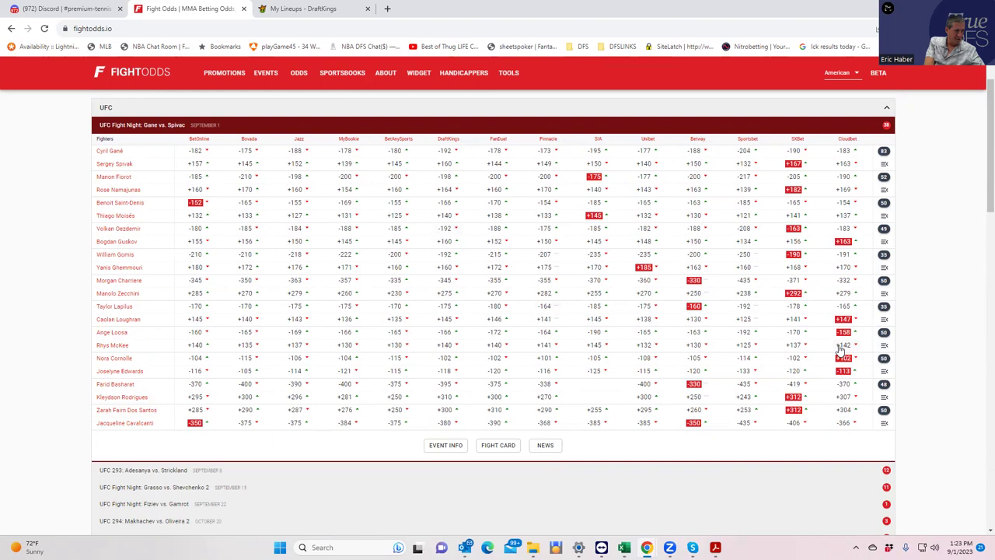
- Examine the Taylor Lapilus vs. Caolan Loughran prop odds down to the win-method lines, then switch back to the DraftKings player pool
click(883, 306)
scroll(343, 423, down, 1)
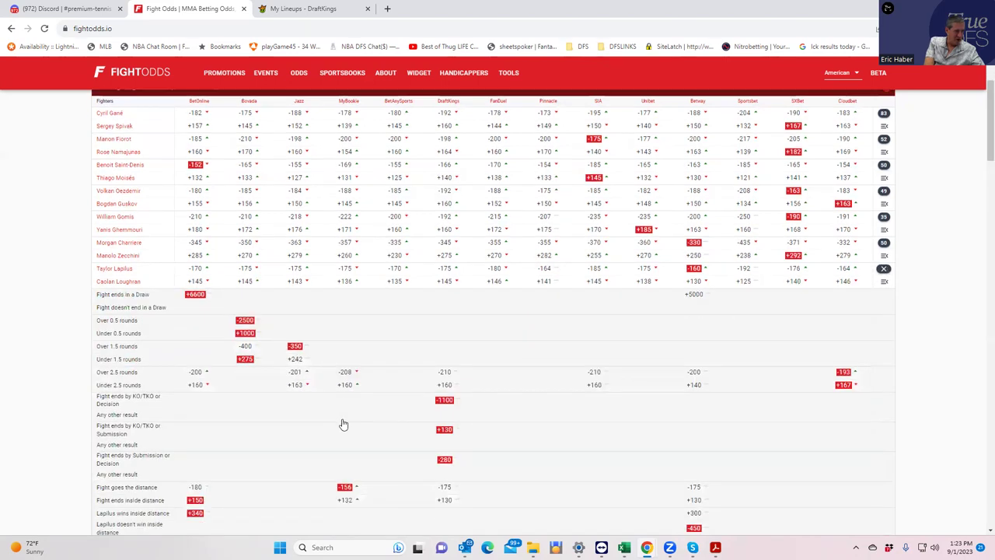
scroll(342, 424, down, 2)
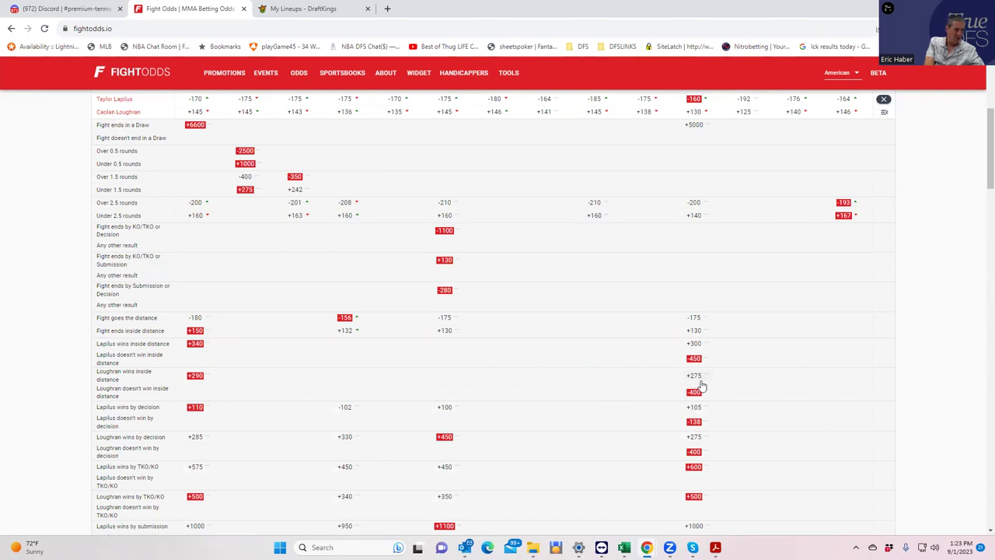
scroll(700, 381, up, 2)
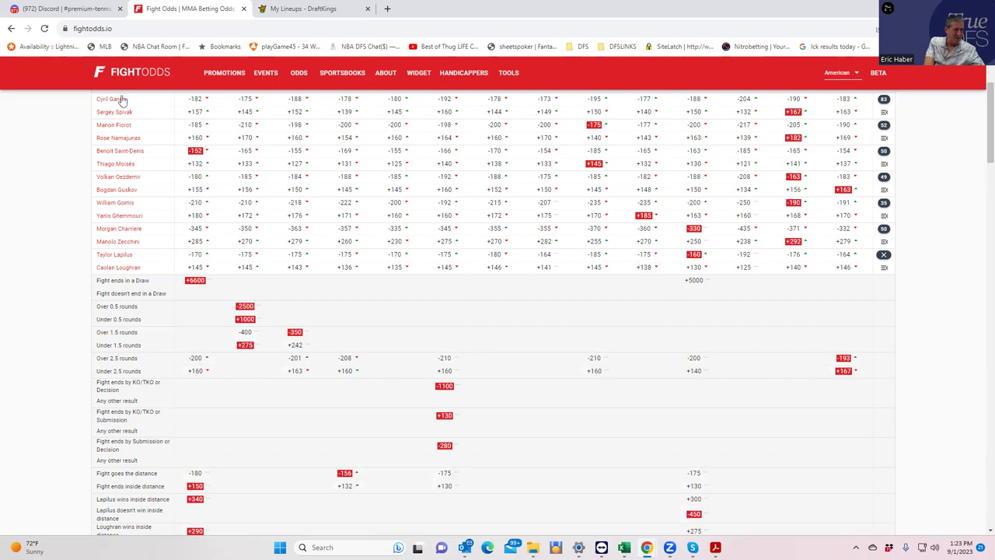
click(321, 11)
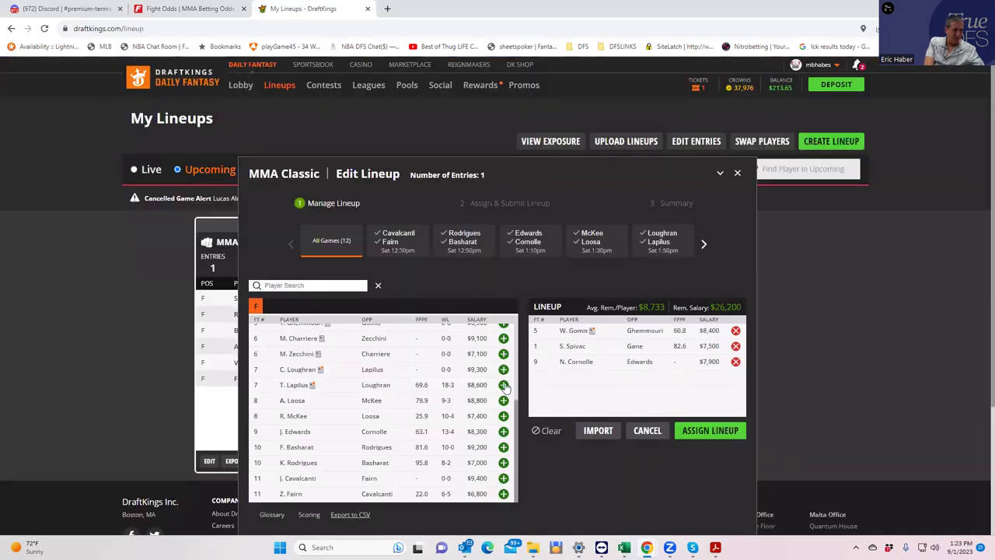
- Switch to FightOdds, review the Taylor Lapilus vs. Caolan Loughran round, distance and win-method lines, and collapse that fight's prop odds
click(167, 10)
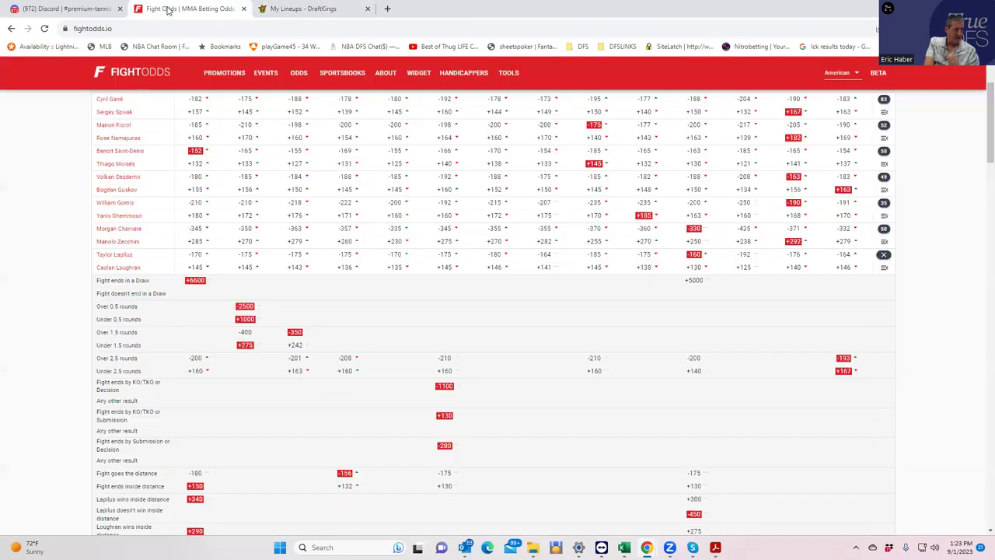
scroll(336, 379, down, 1)
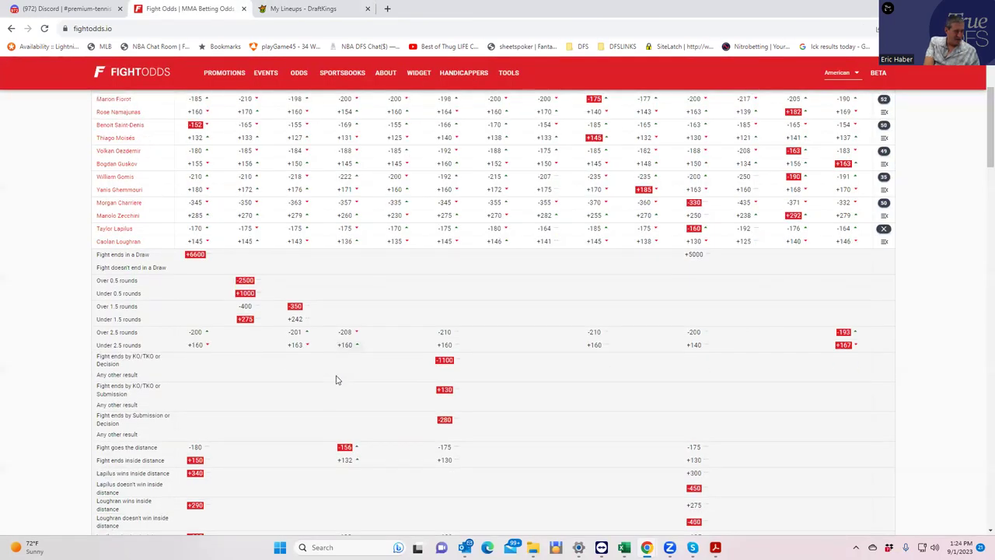
scroll(336, 379, down, 1)
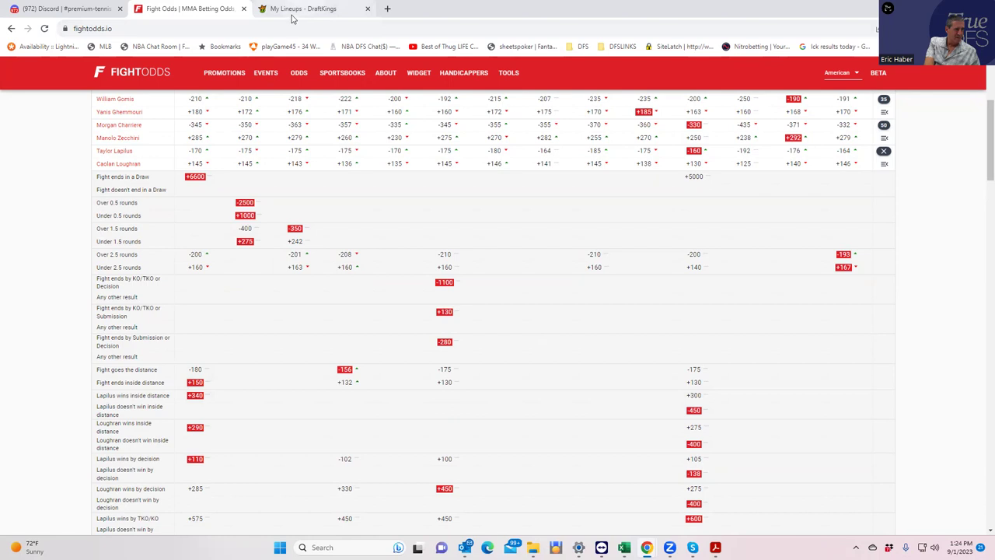
scroll(467, 195, up, 2)
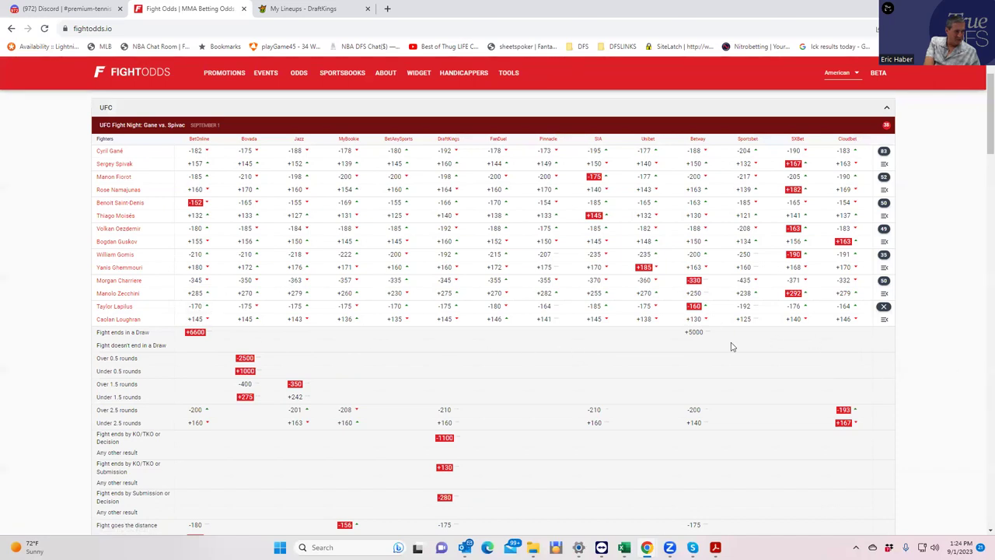
click(884, 306)
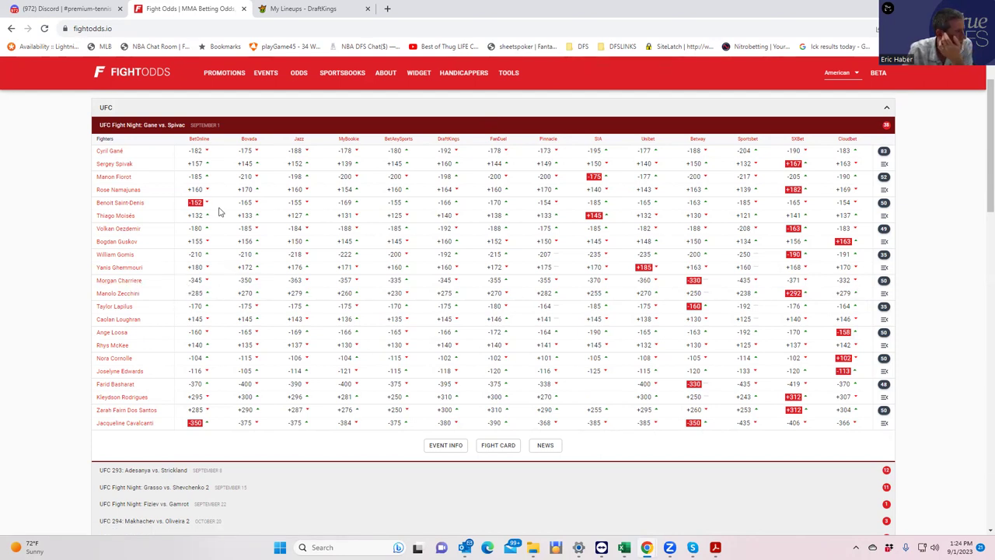
- Check the Morgan Charriere vs. Manolo Zecchini prop odds on FightOdds and add M. Charriere at $9,100 to the DraftKings lineup
click(307, 8)
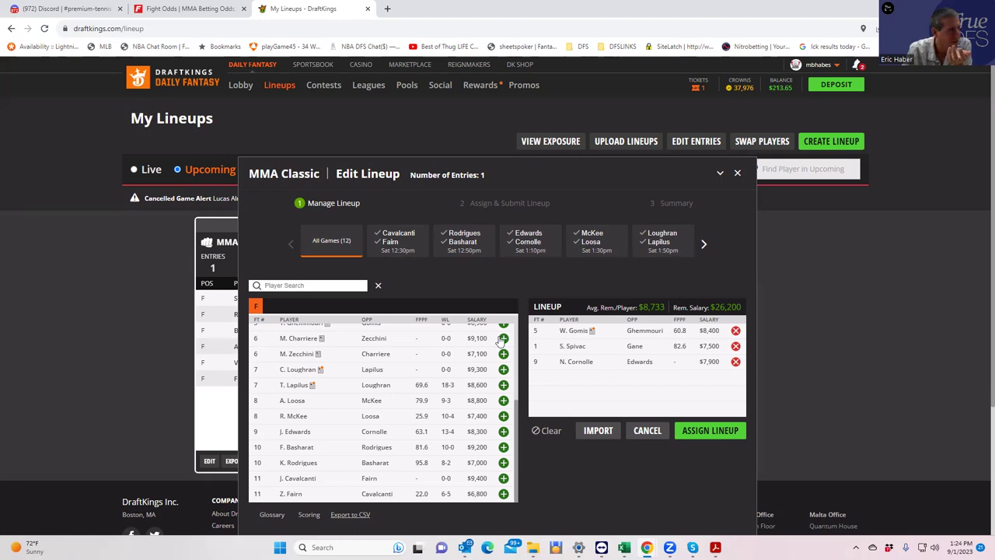
click(187, 11)
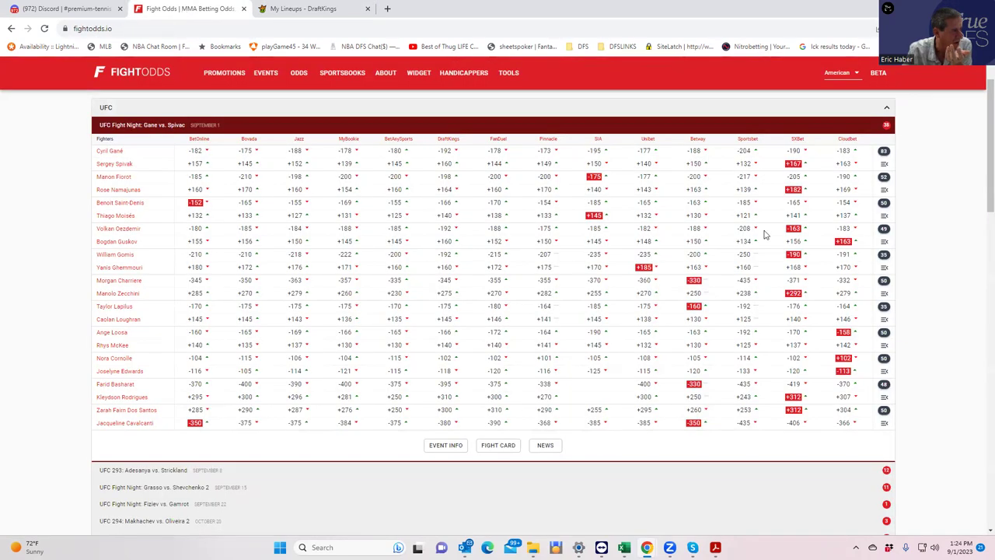
click(884, 280)
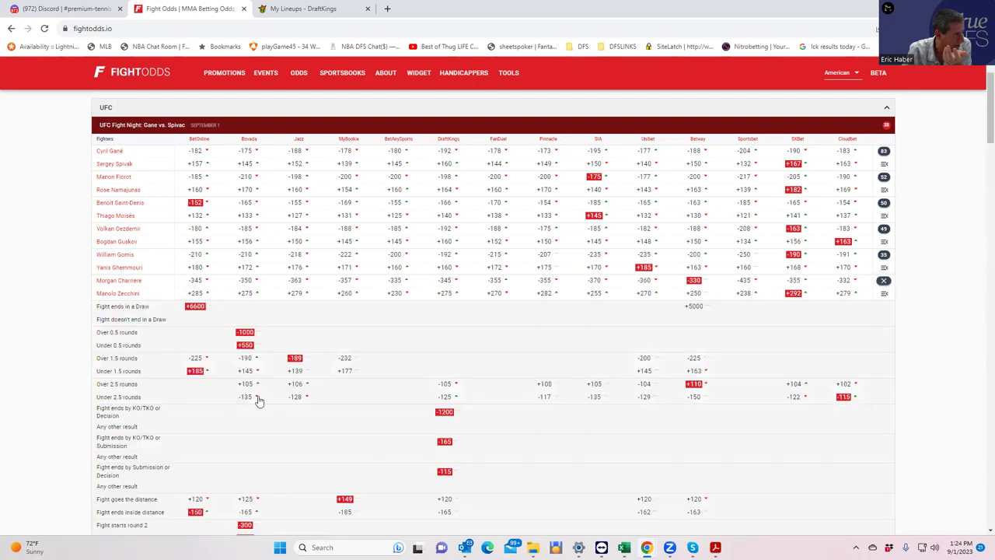
scroll(256, 400, down, 2)
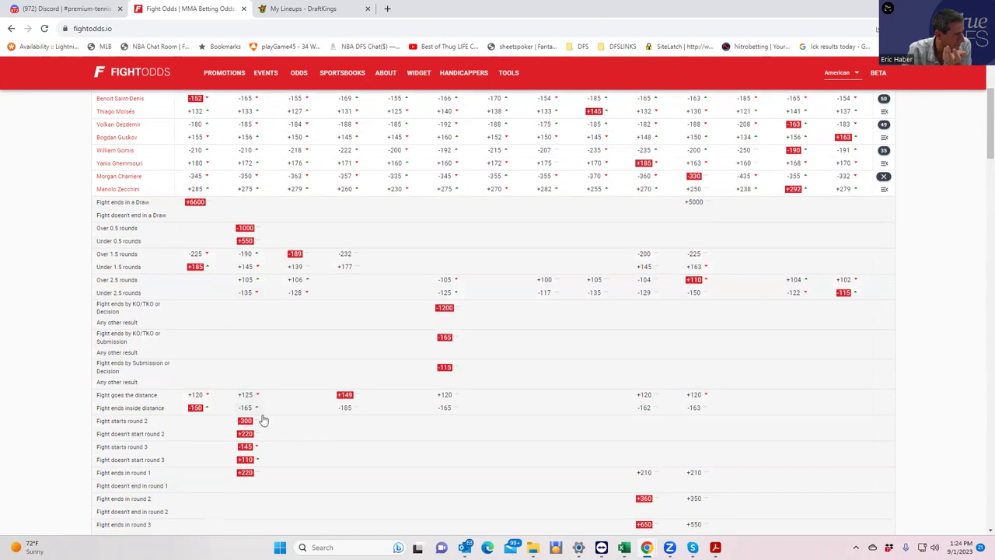
scroll(261, 412, down, 2)
scroll(264, 418, up, 1)
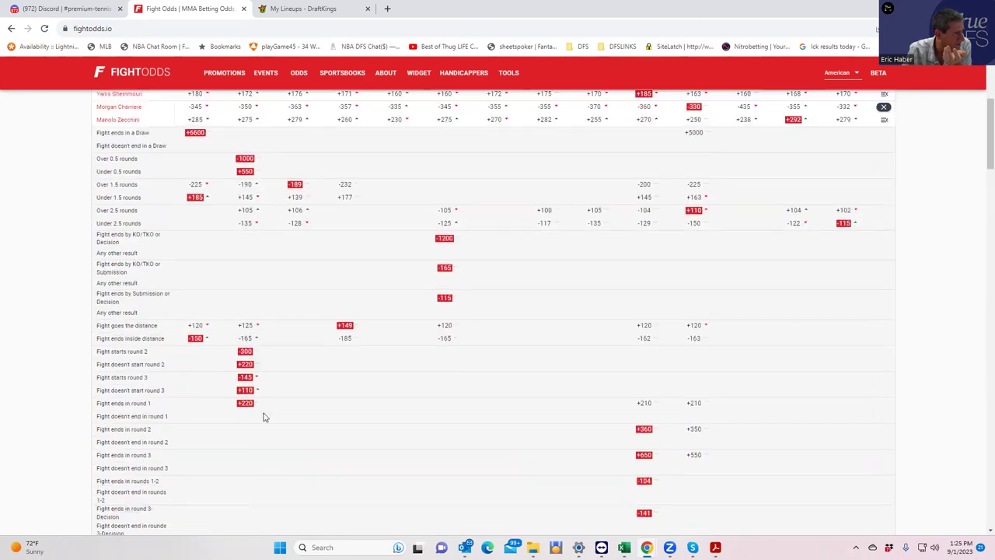
scroll(262, 416, down, 3)
scroll(263, 416, down, 2)
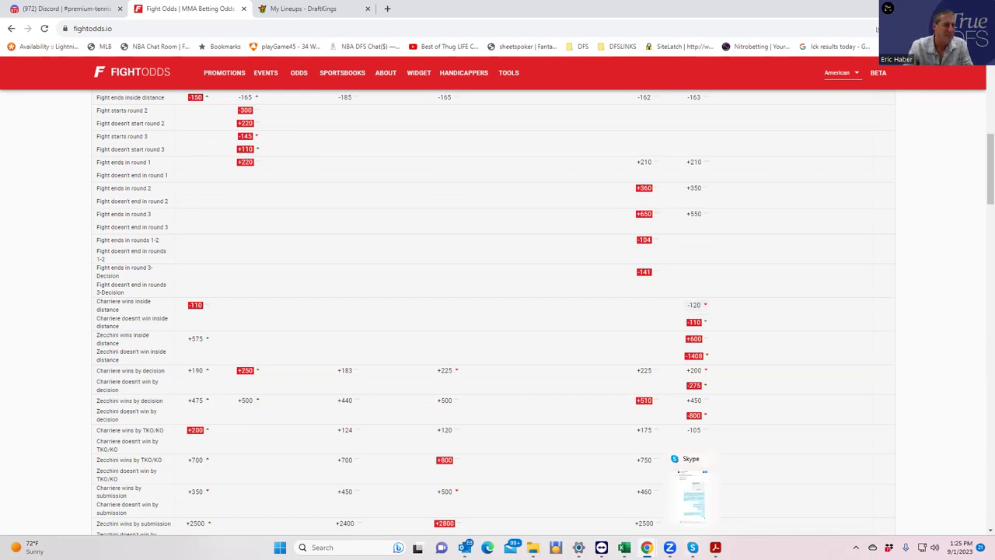
drag(983, 166, 982, 92)
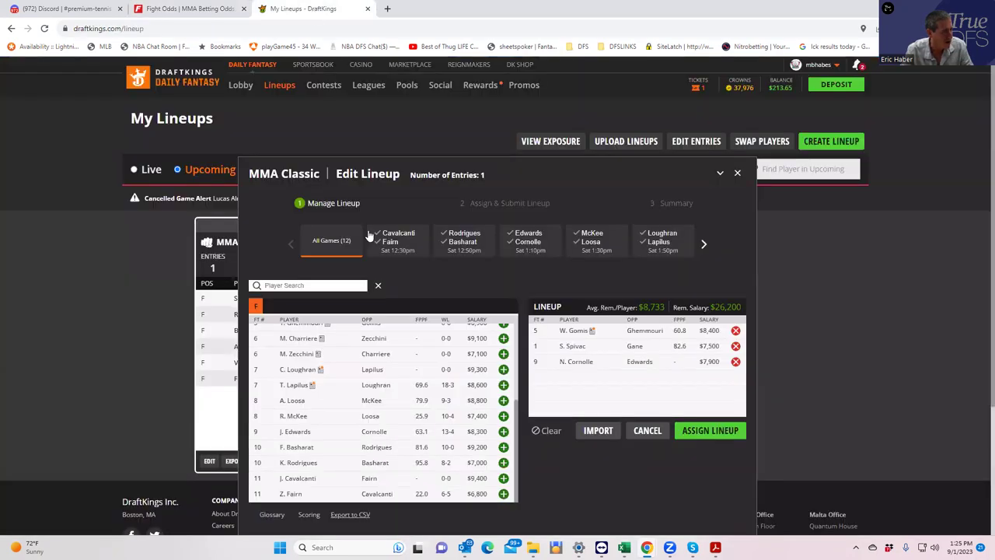
click(503, 340)
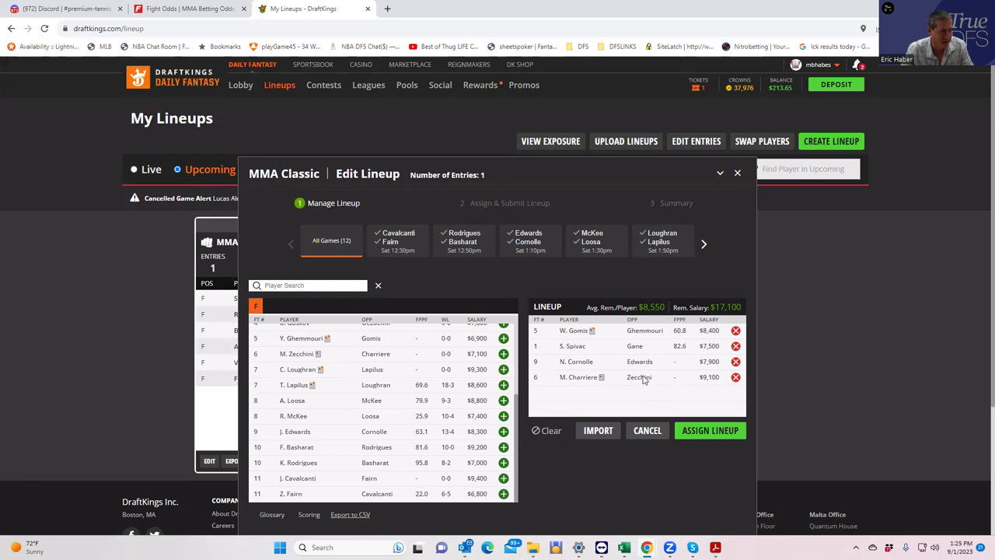
- Re-examine the Charriere vs. Zecchini round, inside-distance and decision lines against the DraftKings lineup, and collapse that fight's prop odds
click(162, 9)
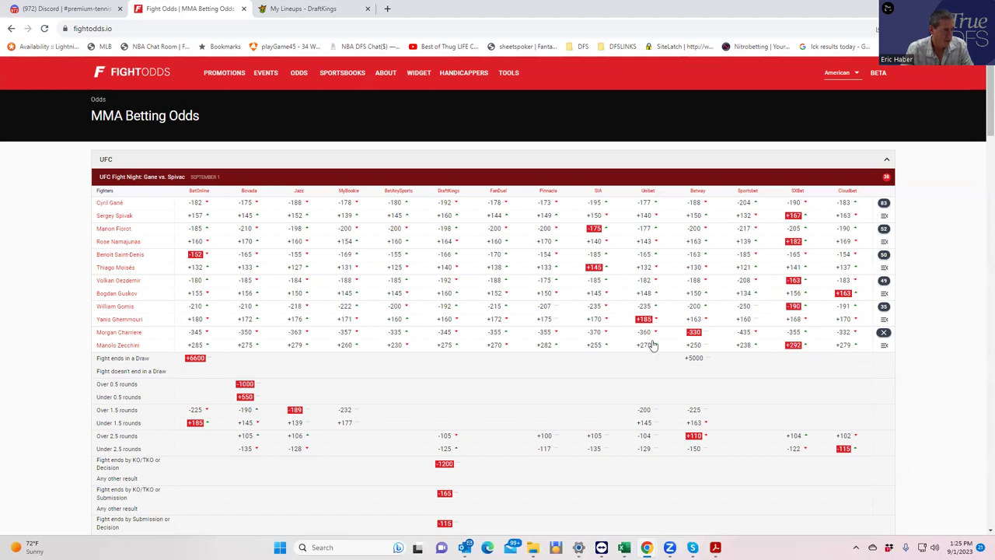
scroll(404, 417, down, 3)
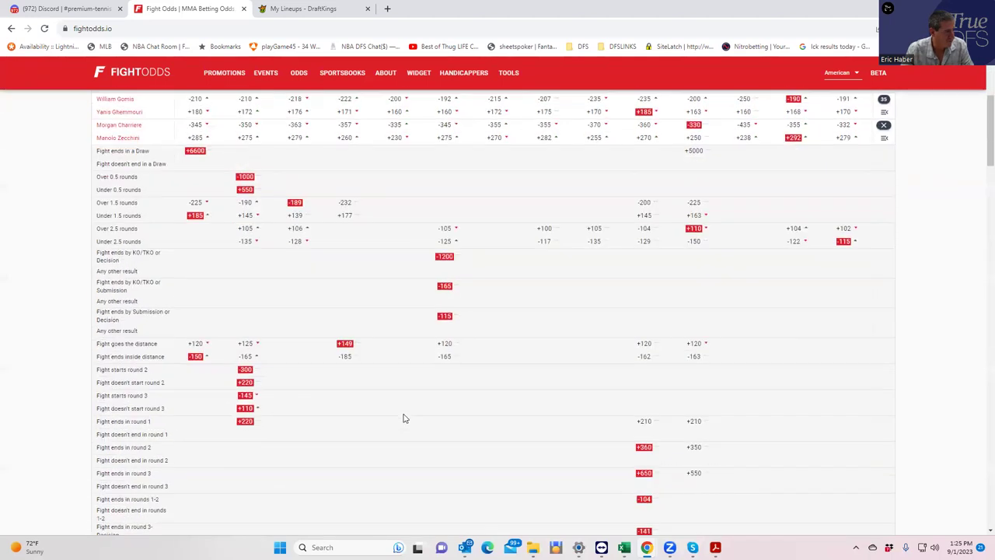
scroll(466, 372, up, 2)
scroll(649, 363, down, 5)
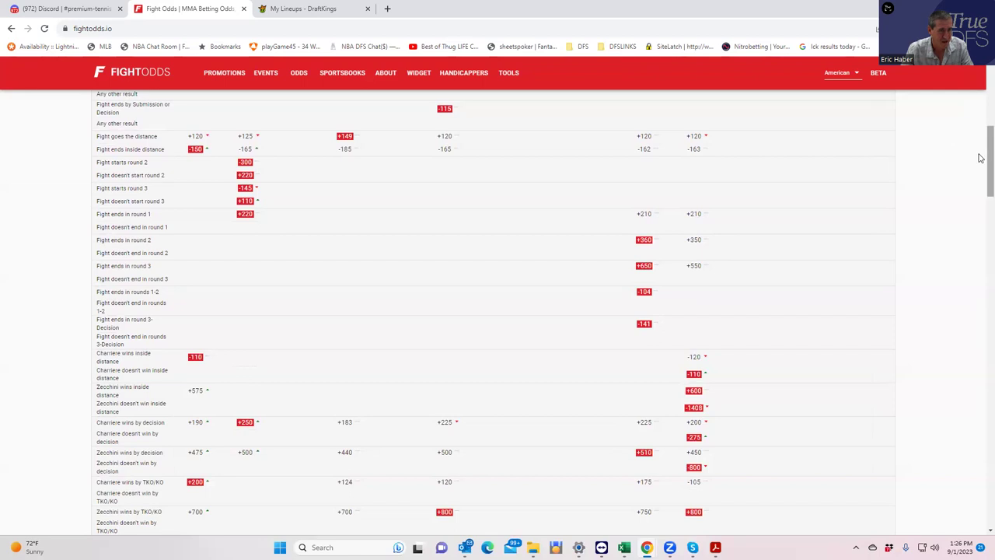
drag(991, 159, 990, 102)
scroll(644, 151, up, 1)
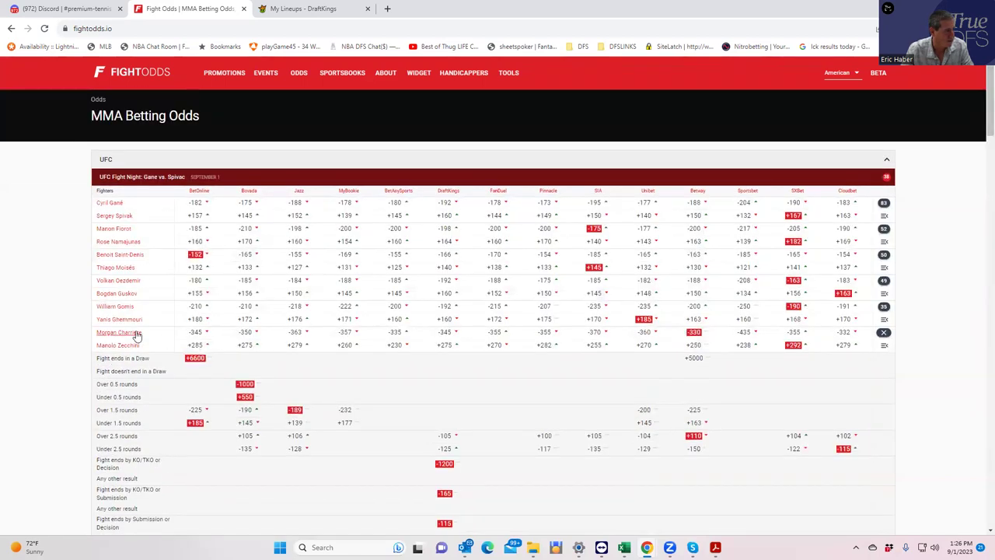
click(303, 8)
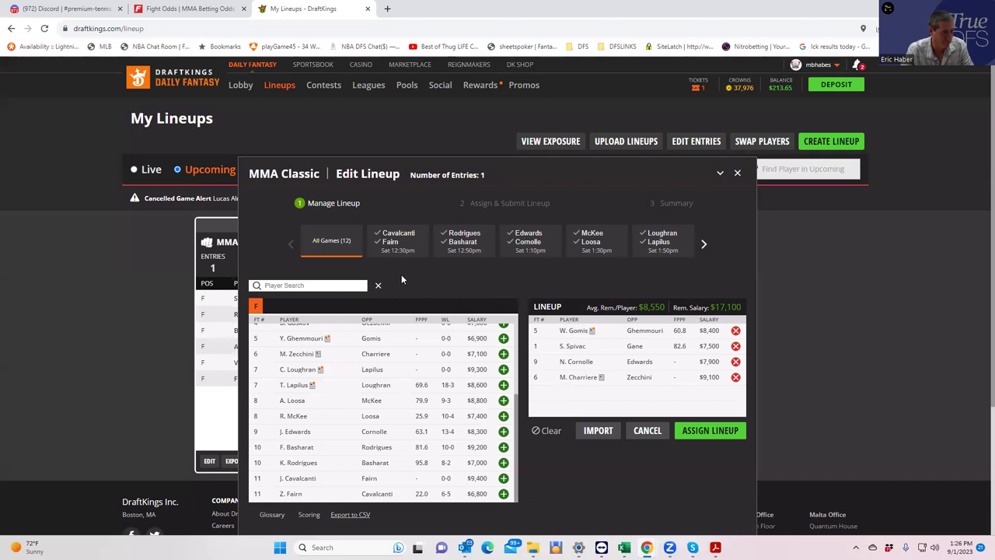
click(178, 10)
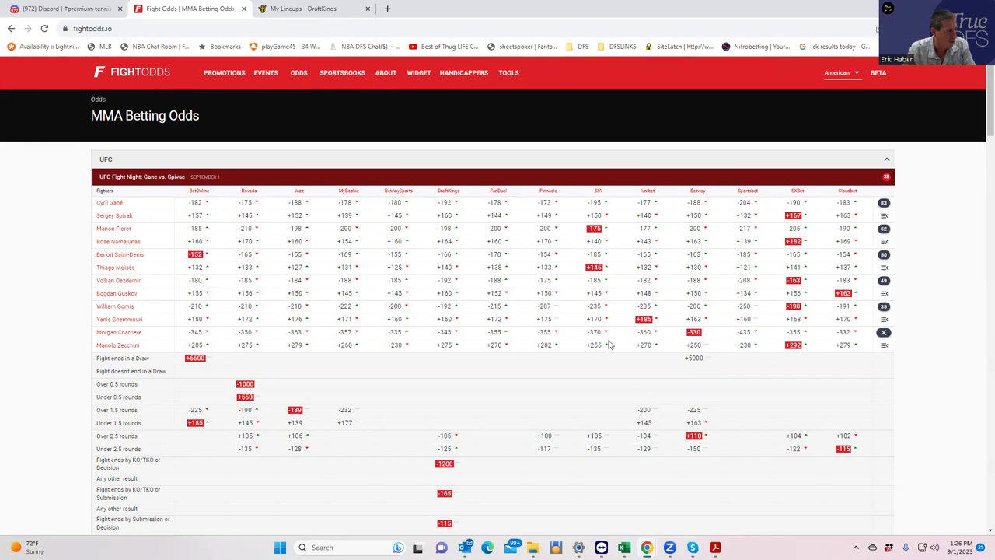
click(885, 333)
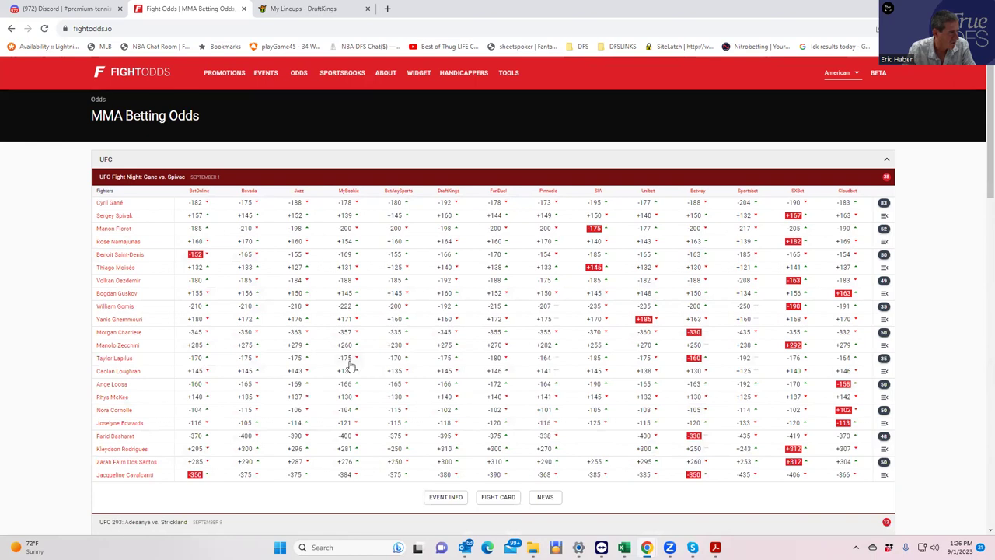
- Check the Volkan Oezdemir vs. Bogdan Guskov prop odds on FightOdds and add V. Oezdemir at $8,600 to the DraftKings lineup
click(299, 8)
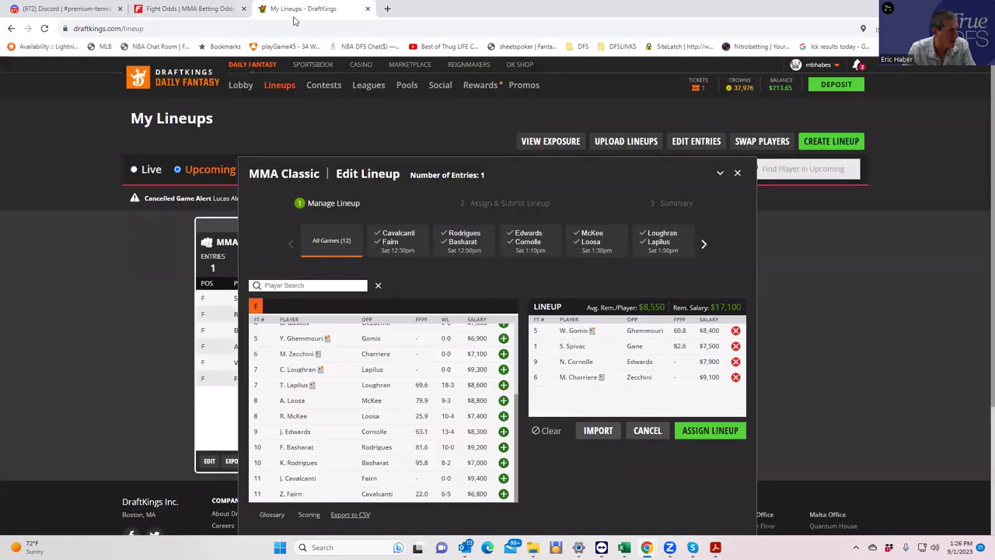
scroll(416, 378, up, 2)
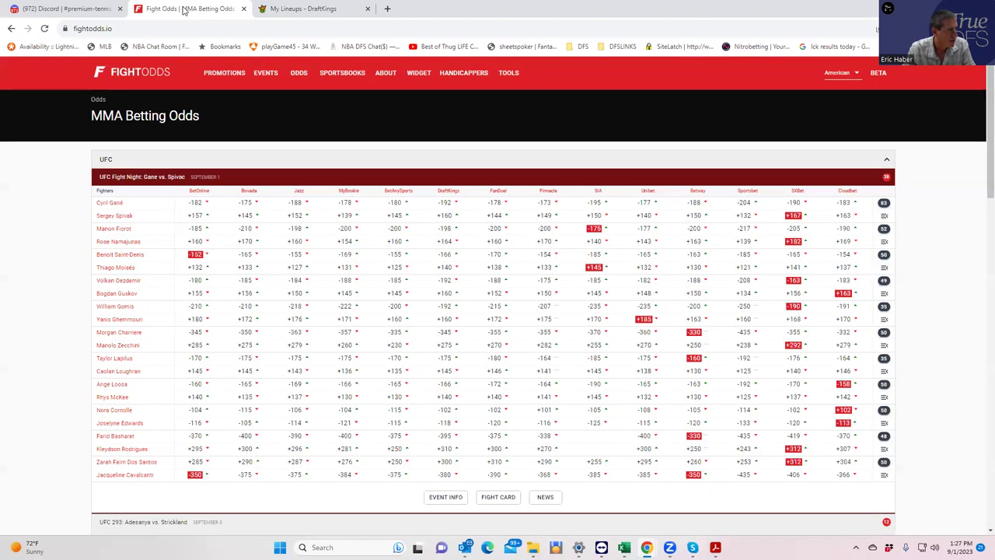
click(184, 10)
click(884, 280)
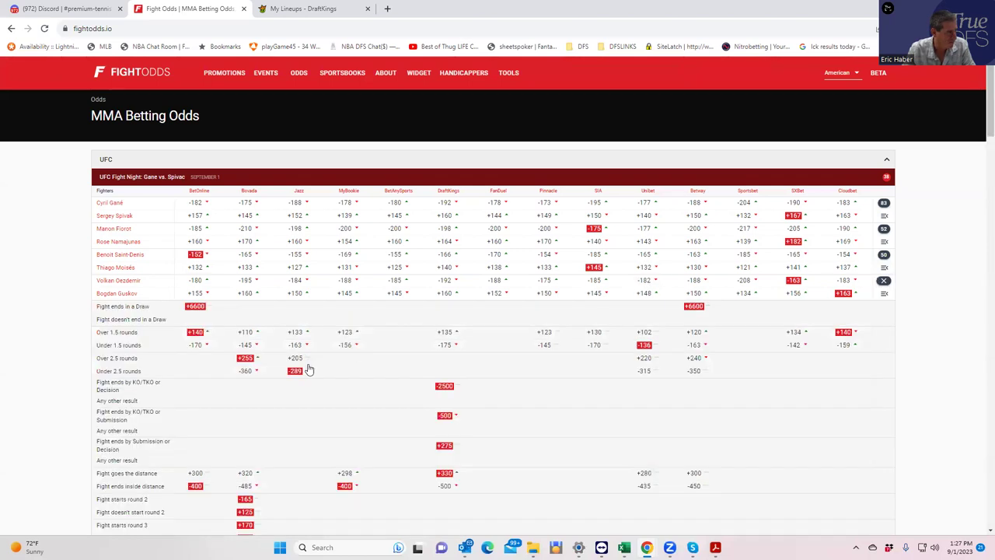
scroll(305, 373, down, 1)
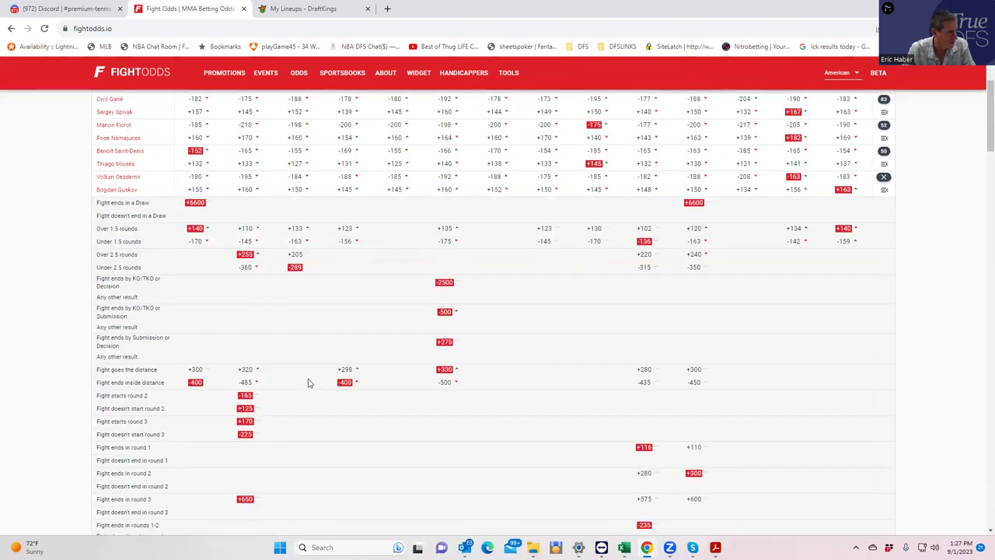
scroll(310, 384, down, 2)
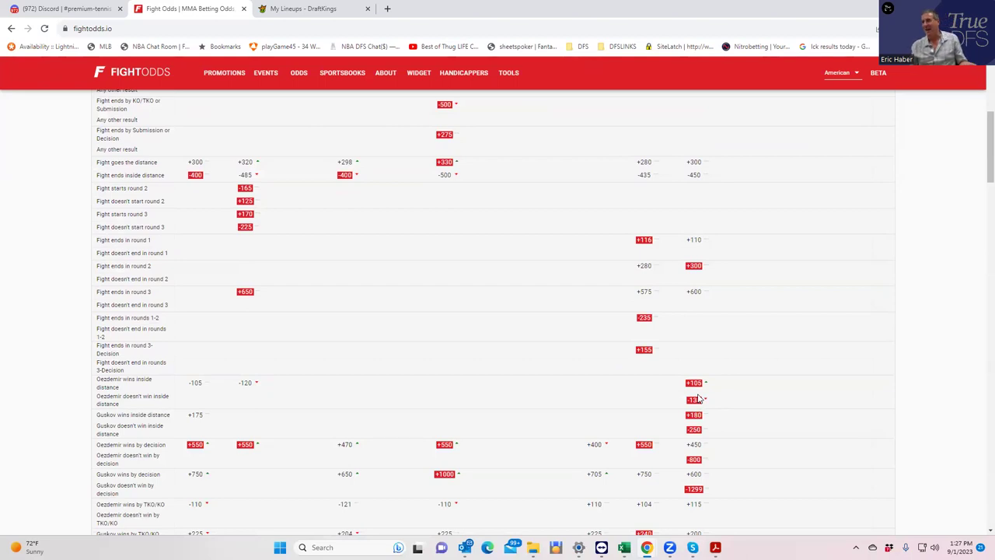
click(284, 11)
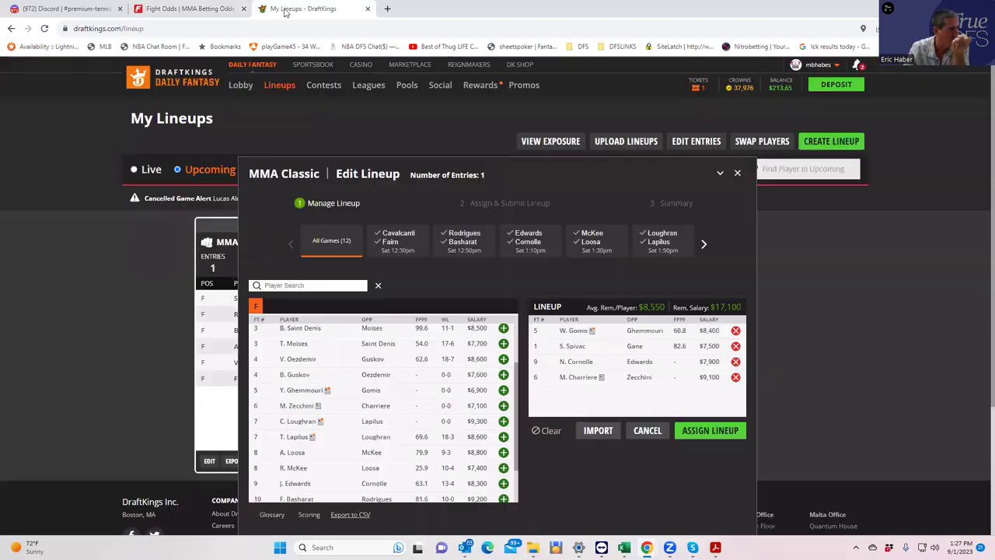
click(503, 360)
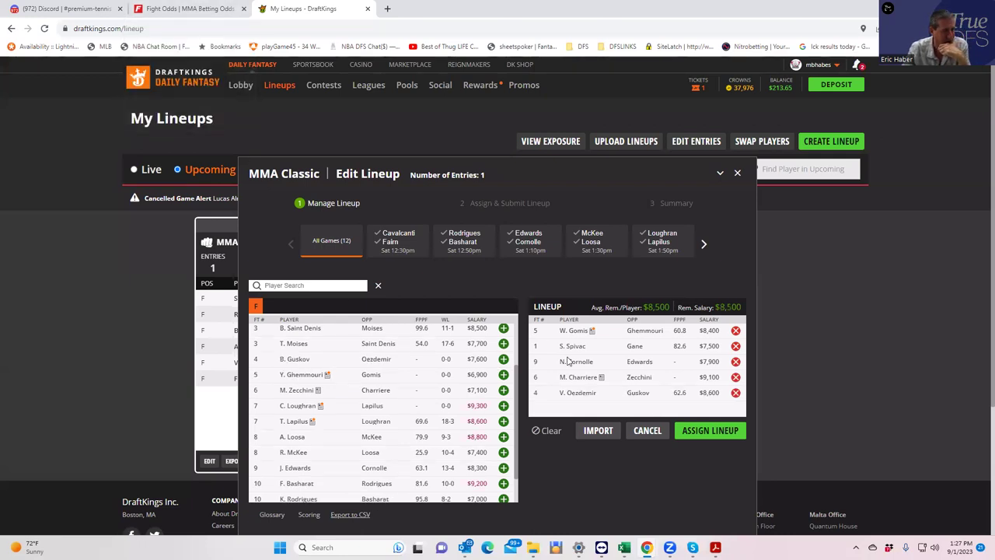
- Collapse the Oezdemir vs. Guskov prop odds on FightOdds, view Bogdan Guskov's fighter record, and return to the odds list
click(205, 8)
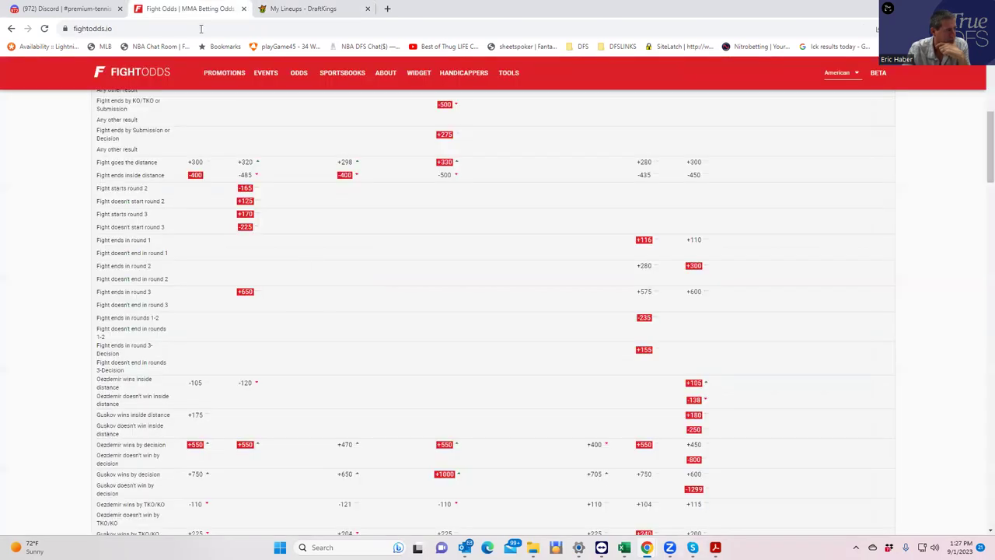
scroll(464, 267, up, 3)
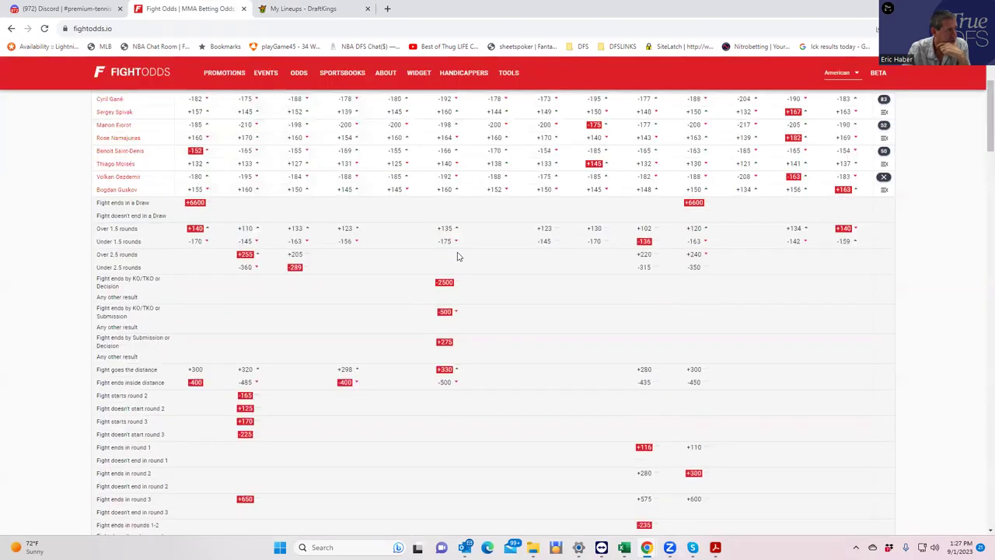
click(884, 176)
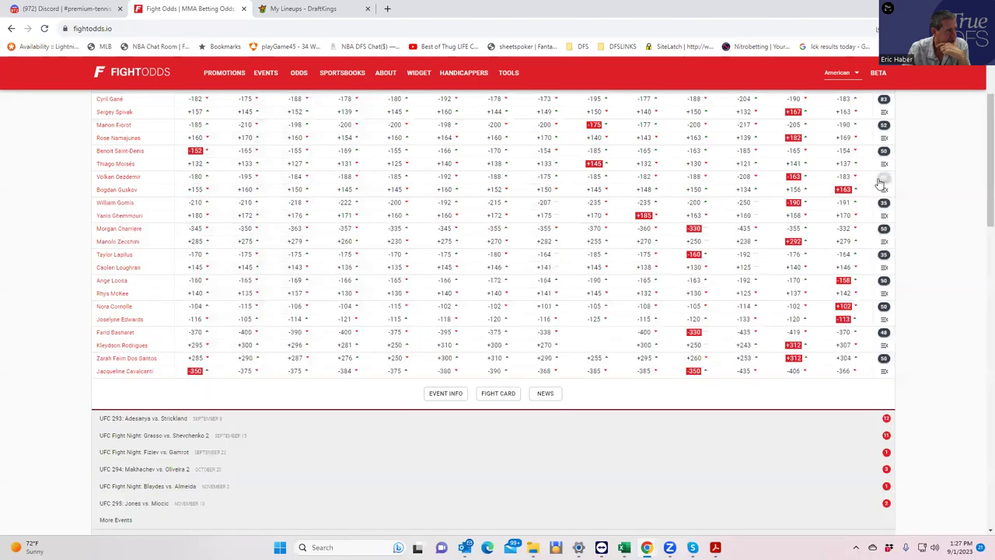
click(124, 190)
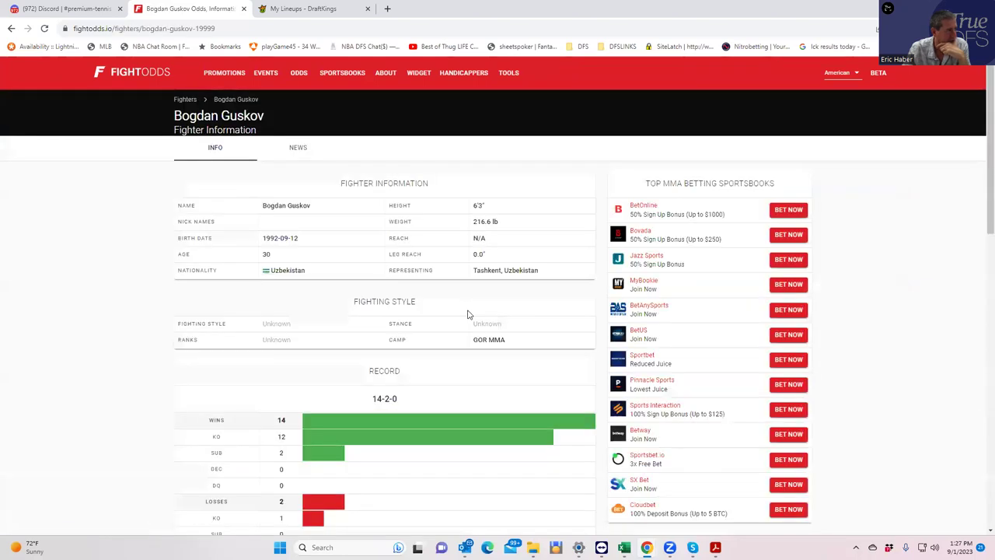
click(12, 29)
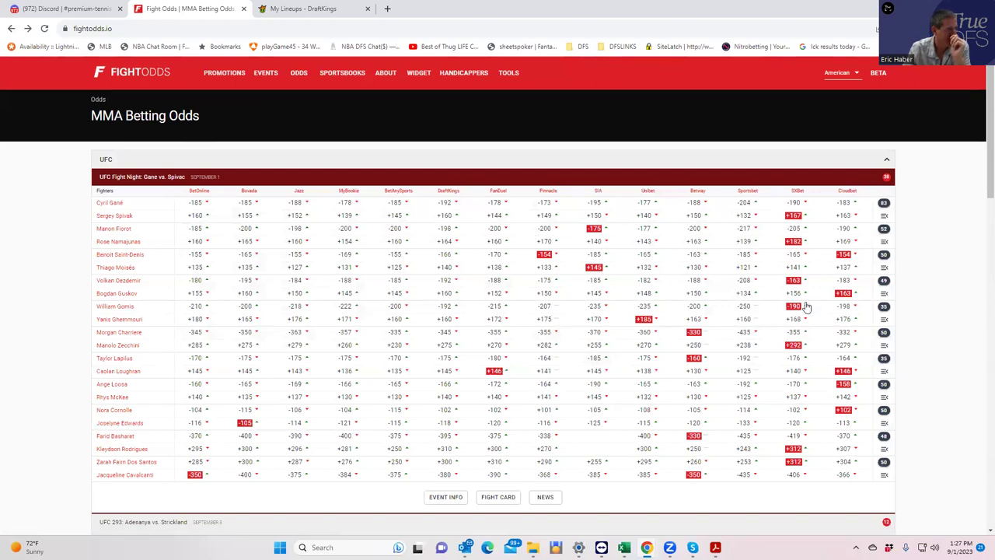
- Expand the Volkan Oezdemir vs. Bogdan Guskov prop odds again and examine the round, inside-distance and win-method lines
click(884, 279)
scroll(491, 467, down, 1)
scroll(491, 468, down, 1)
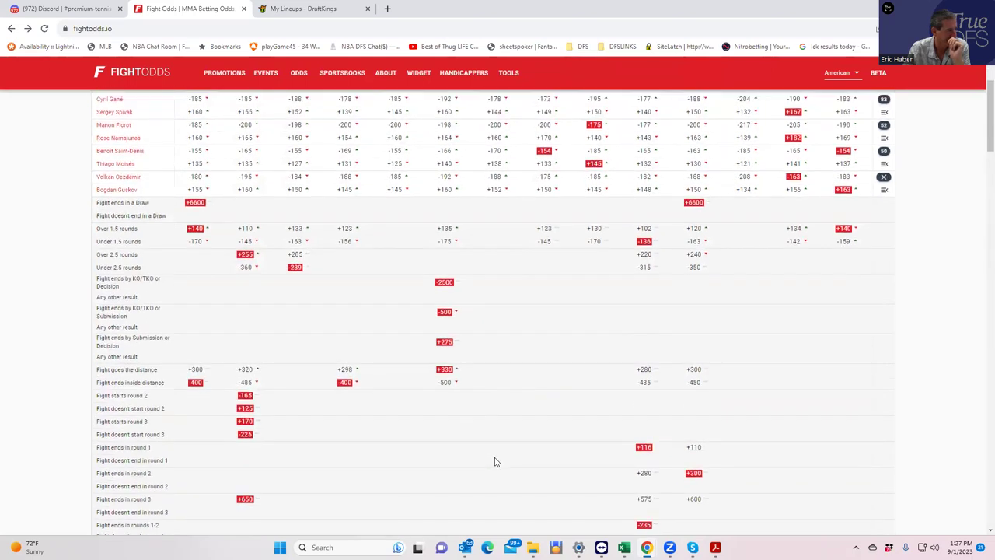
scroll(498, 453, down, 2)
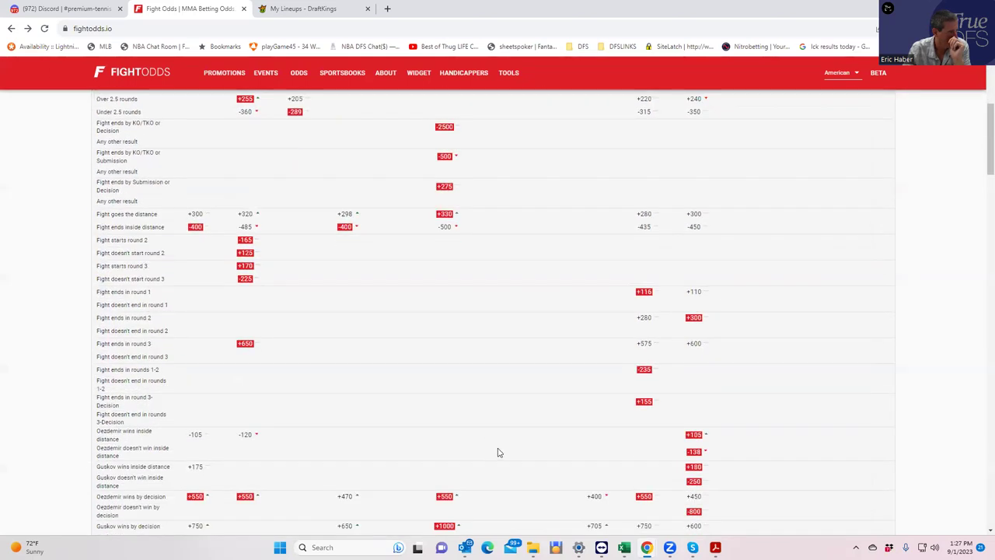
scroll(498, 452, down, 1)
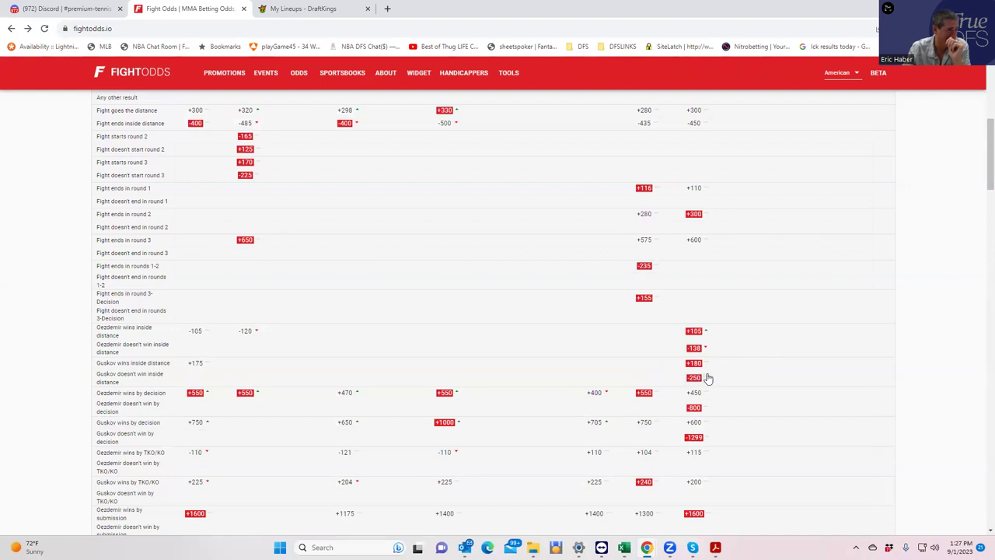
- Switch to the DraftKings lineup and replace V. Oezdemir with B. Guskov at $7,600
scroll(709, 377, up, 1)
scroll(709, 377, down, 1)
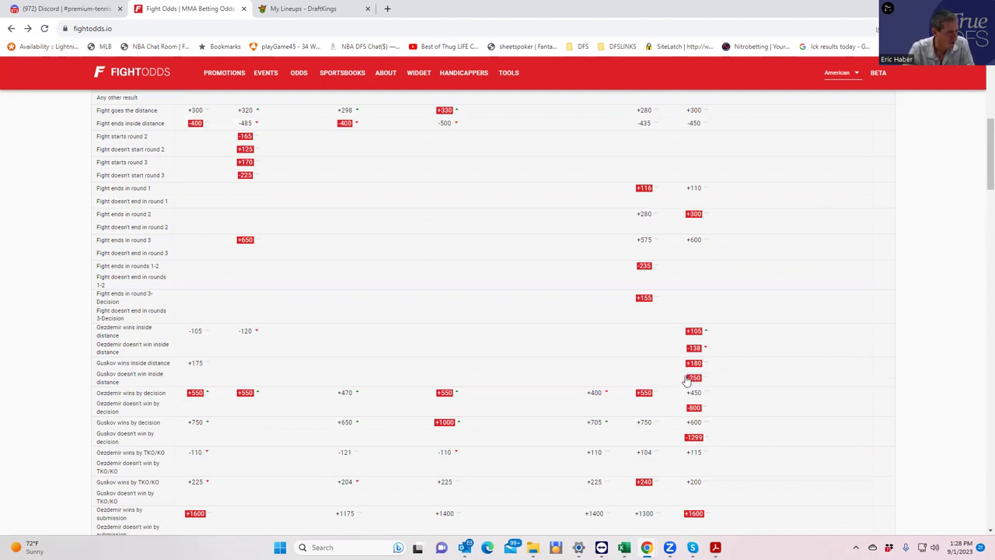
scroll(284, 353, up, 3)
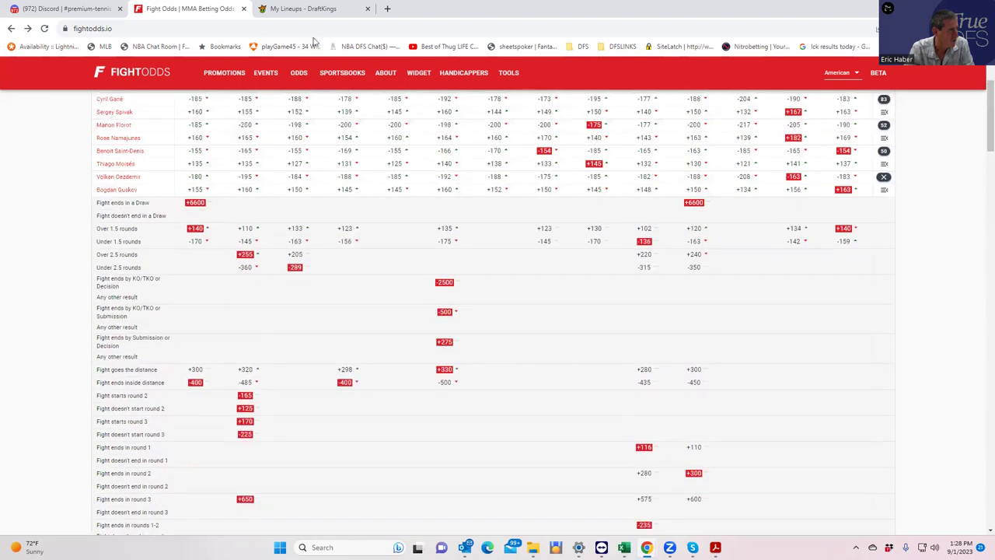
click(315, 9)
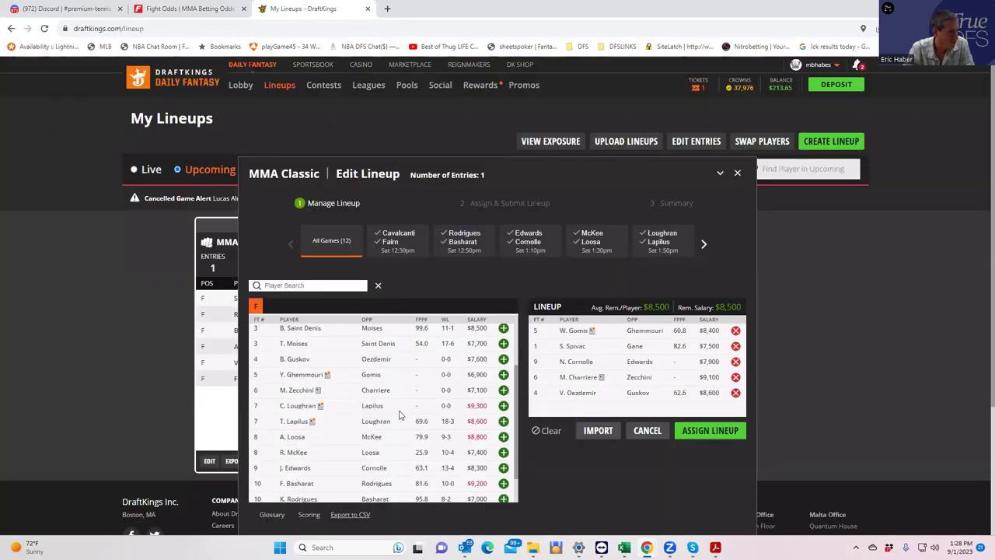
click(505, 359)
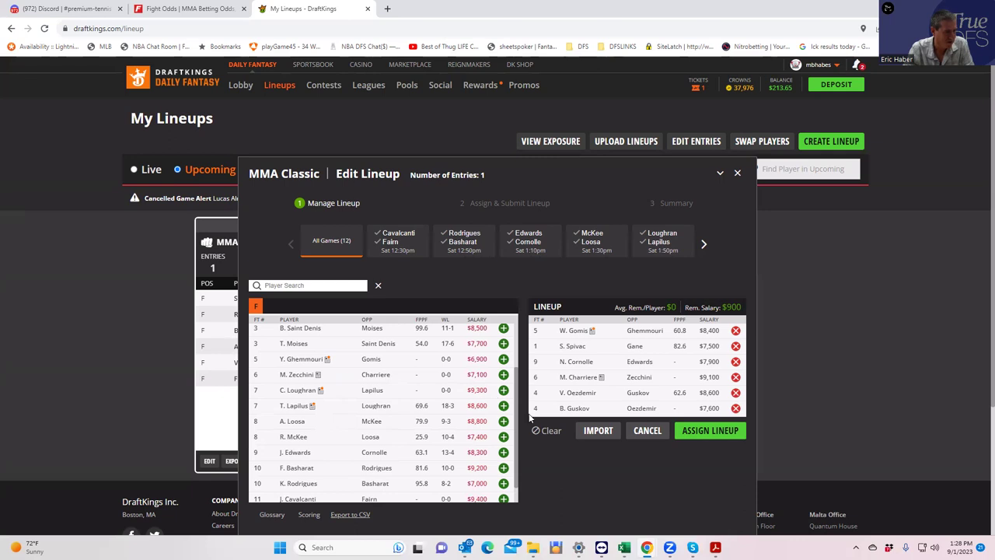
click(736, 393)
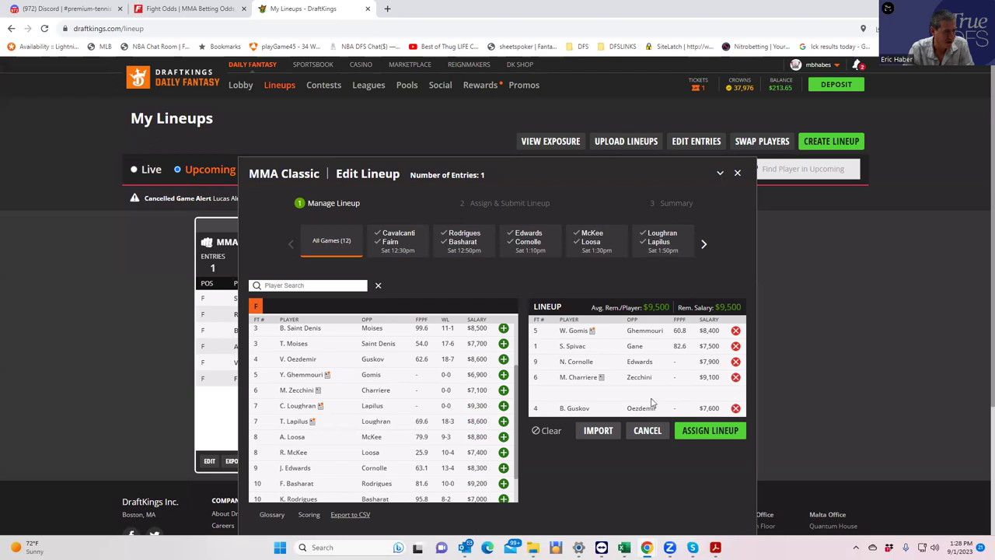
scroll(466, 389, up, 3)
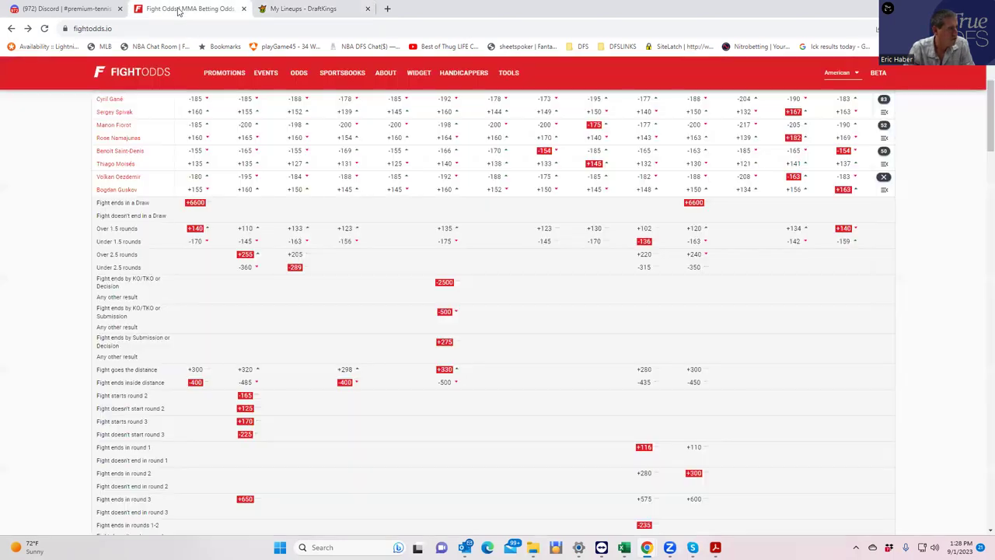
- Compare the Oezdemir vs. Guskov odds on FightOdds with the DraftKings lineup and collapse that fight's prop odds
click(191, 8)
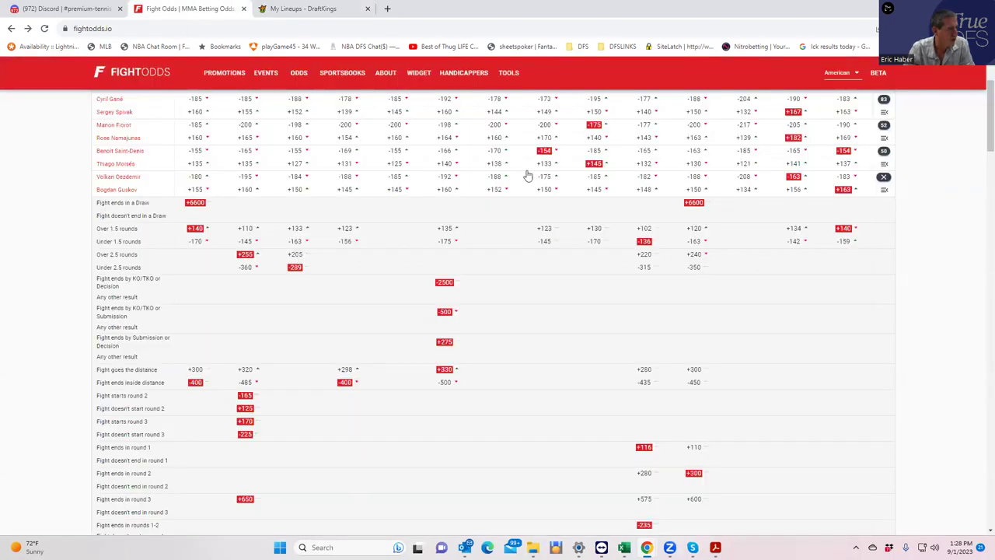
click(884, 178)
click(842, 186)
scroll(332, 180, up, 1)
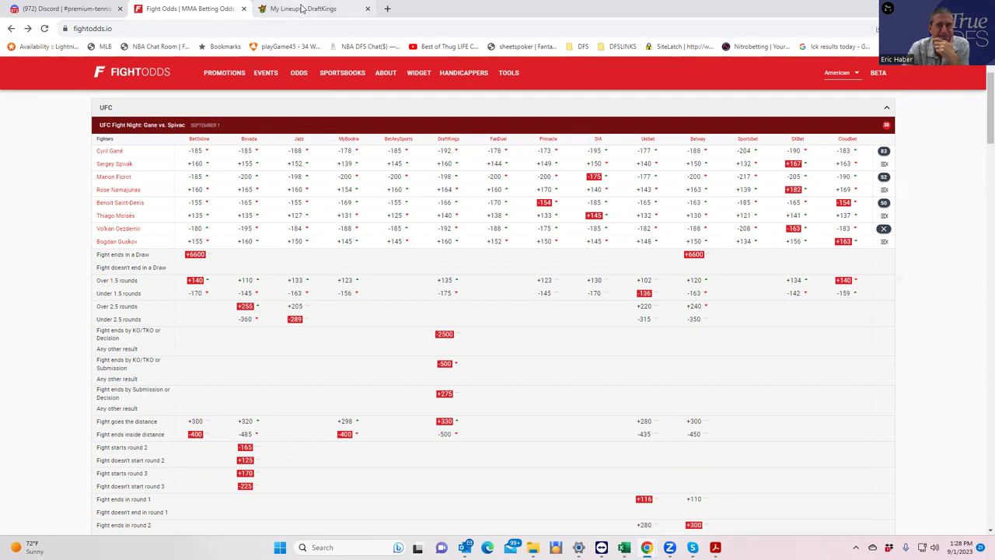
click(302, 9)
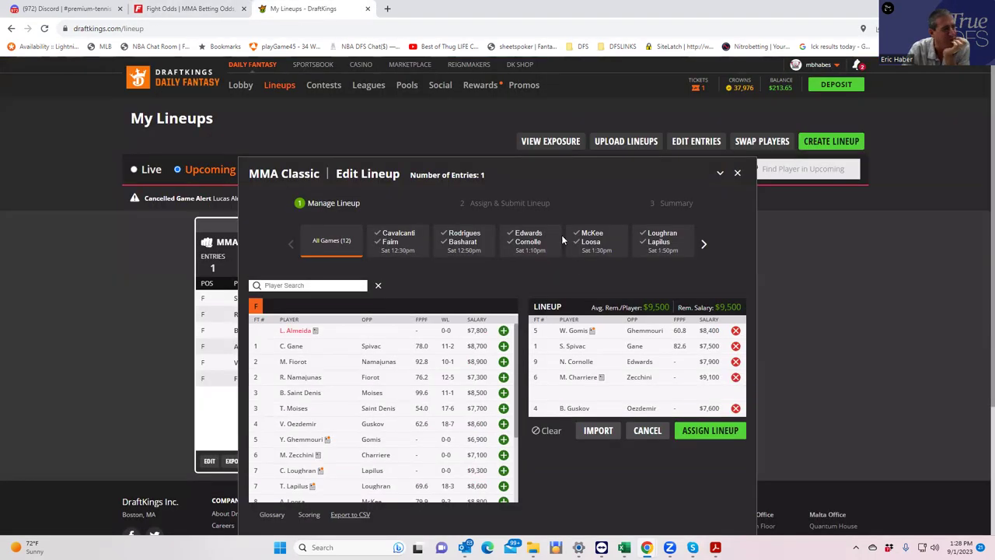
key(ctrl+shift+Tab)
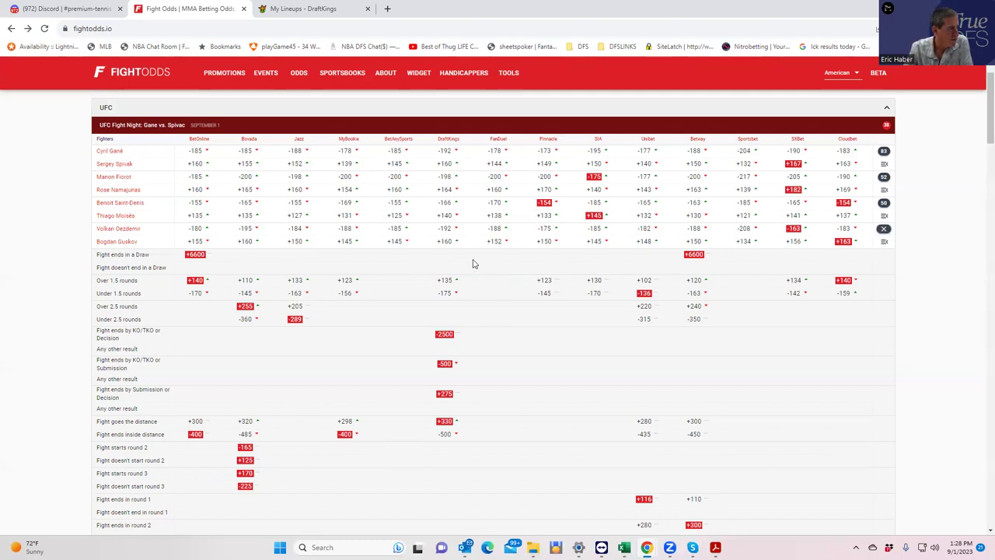
click(883, 229)
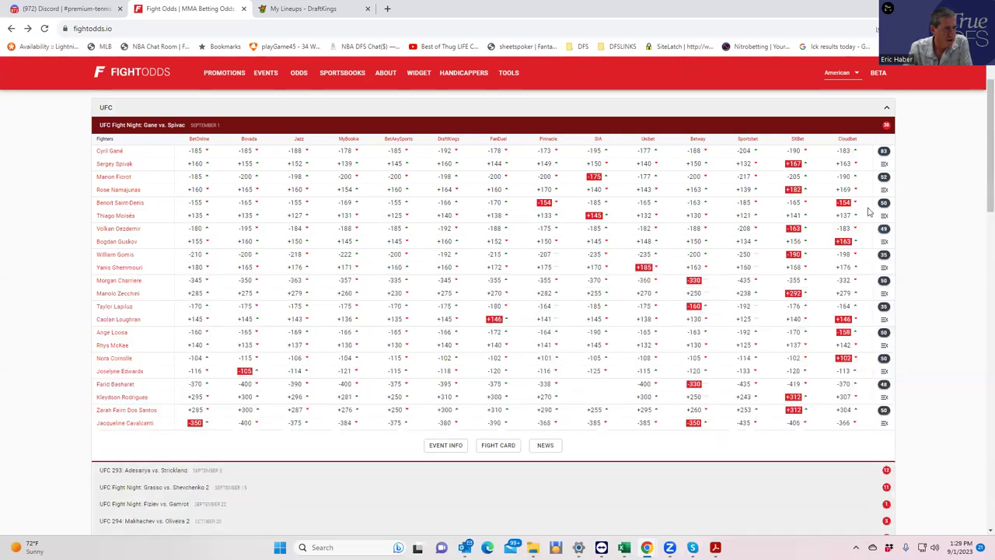
- Expand the Benoit Saint-Denis vs. Thiago Moisés prop odds, examine the round and inside-distance lines, and collapse them
click(884, 202)
scroll(239, 401, down, 1)
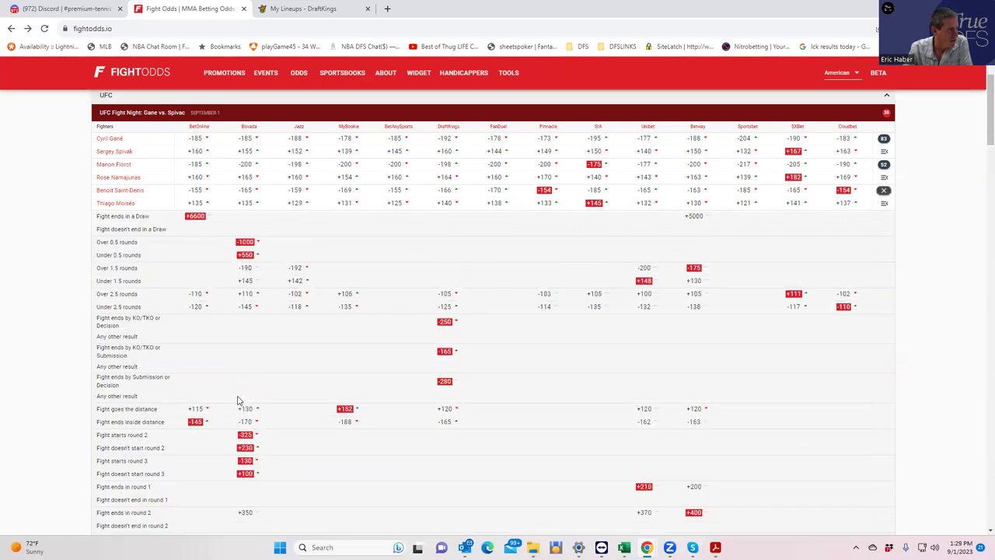
scroll(239, 401, down, 1)
scroll(246, 402, down, 2)
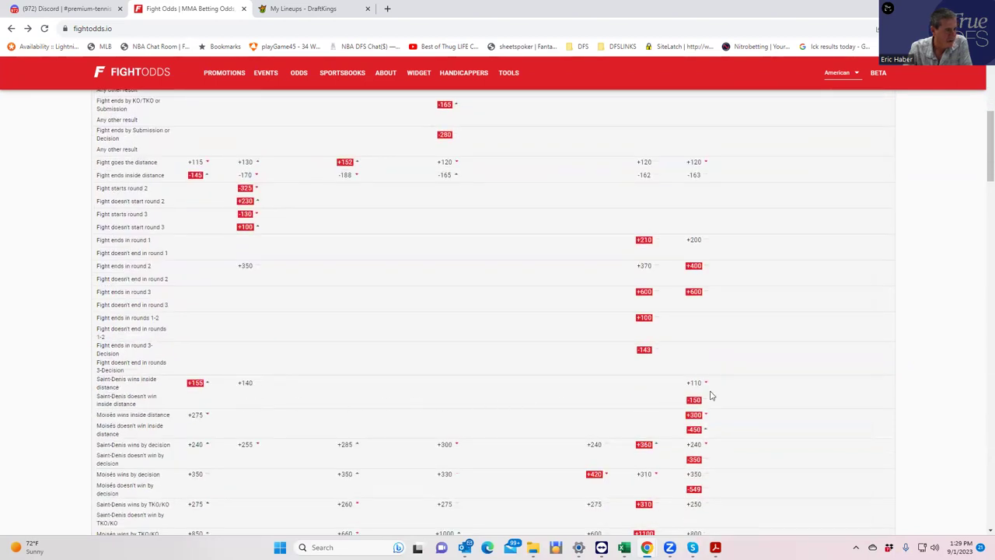
scroll(700, 397, up, 4)
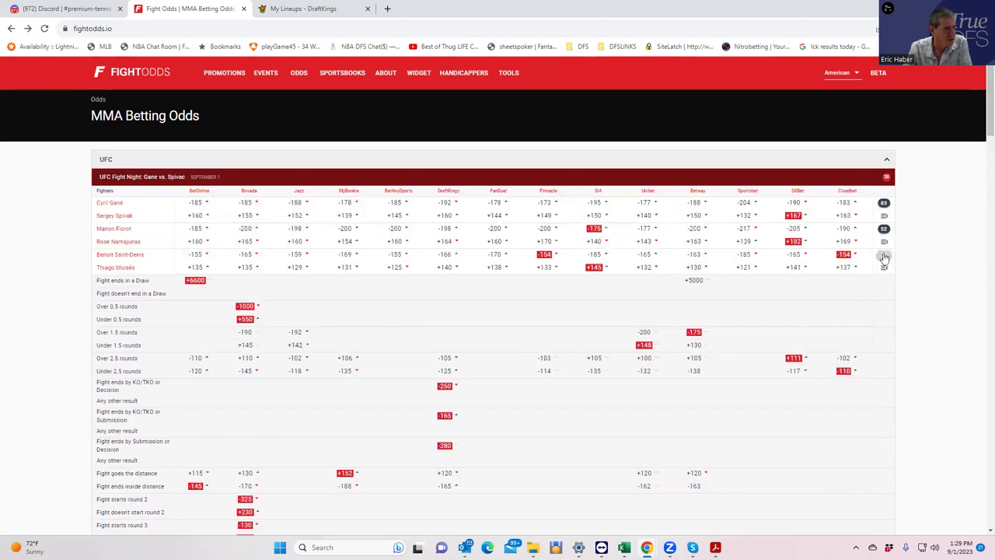
click(884, 255)
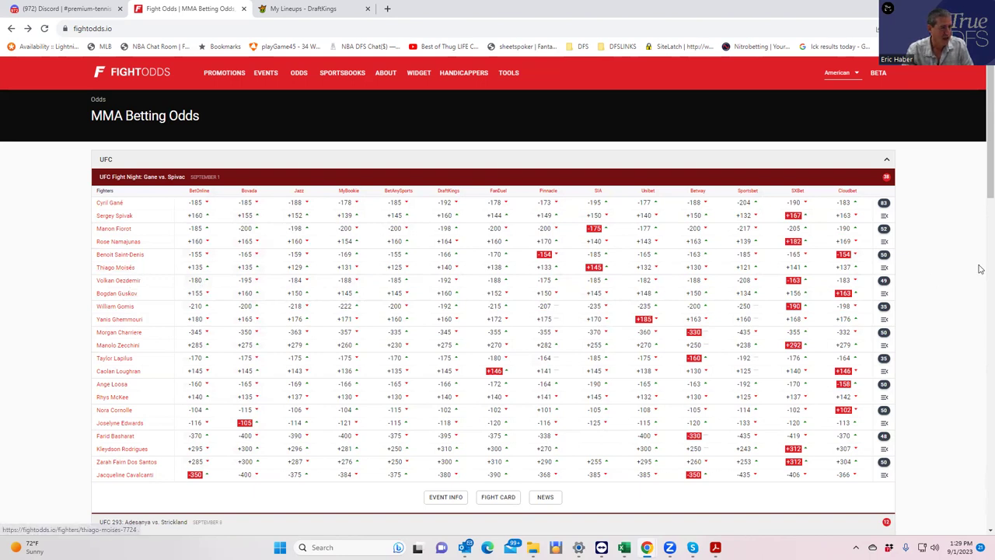
- Reopen the Saint-Denis vs. Moisés prop odds to re-examine the inside-distance, decision and submission lines, and close them
click(884, 256)
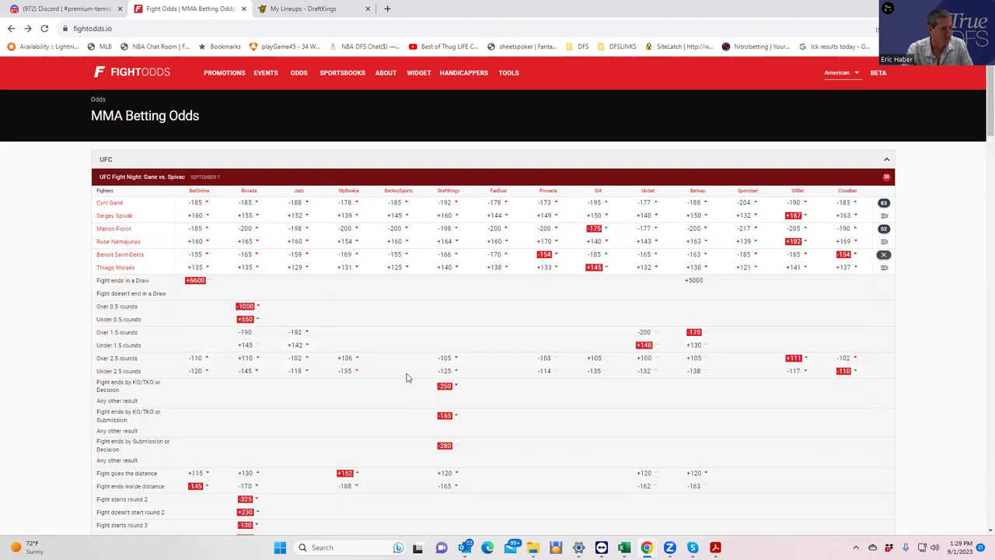
scroll(476, 401, down, 3)
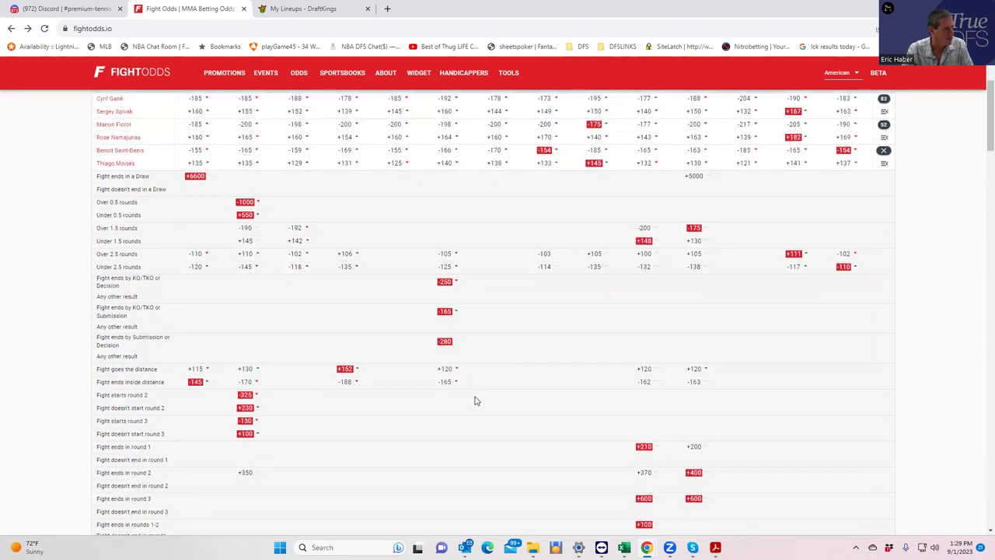
scroll(476, 401, down, 2)
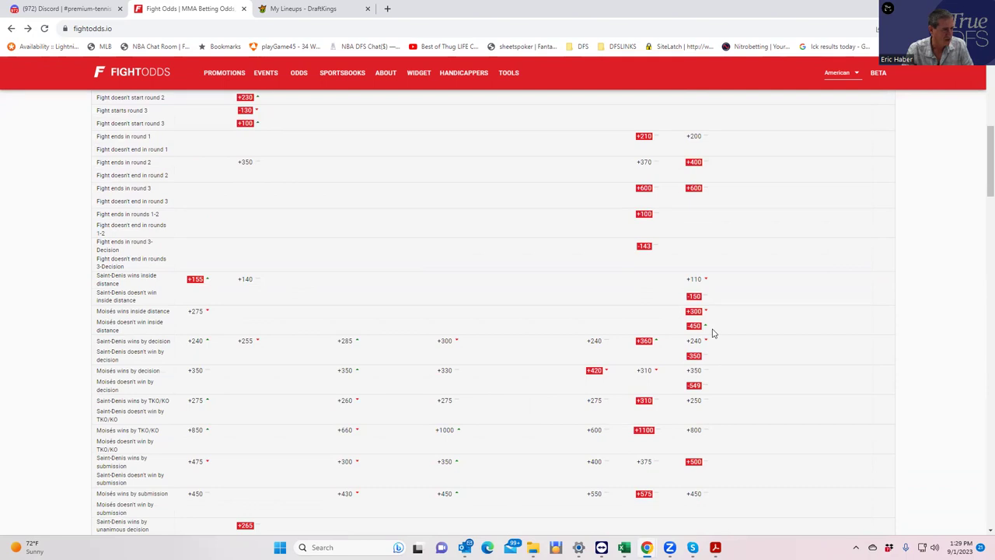
scroll(698, 325, up, 5)
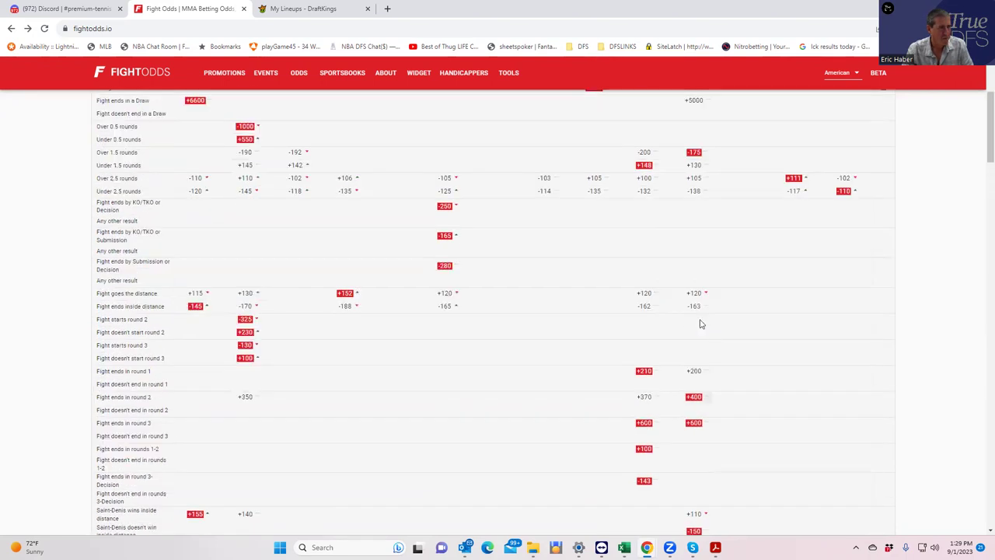
click(884, 255)
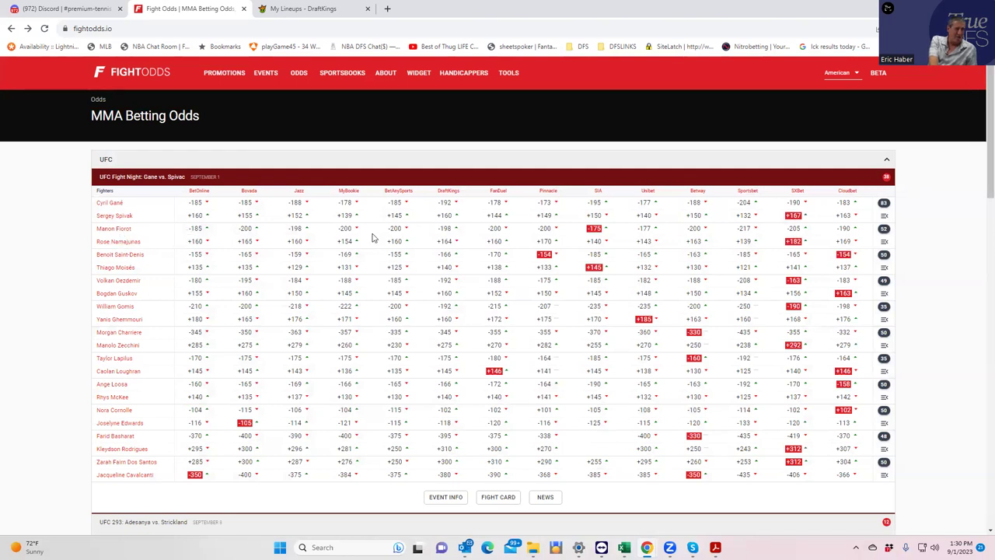
- Glance at the DraftKings lineup, and on FightOdds examine the Manon Fiorot vs. Rose Namajunas round, inside-distance and decision props before collapsing them
click(295, 7)
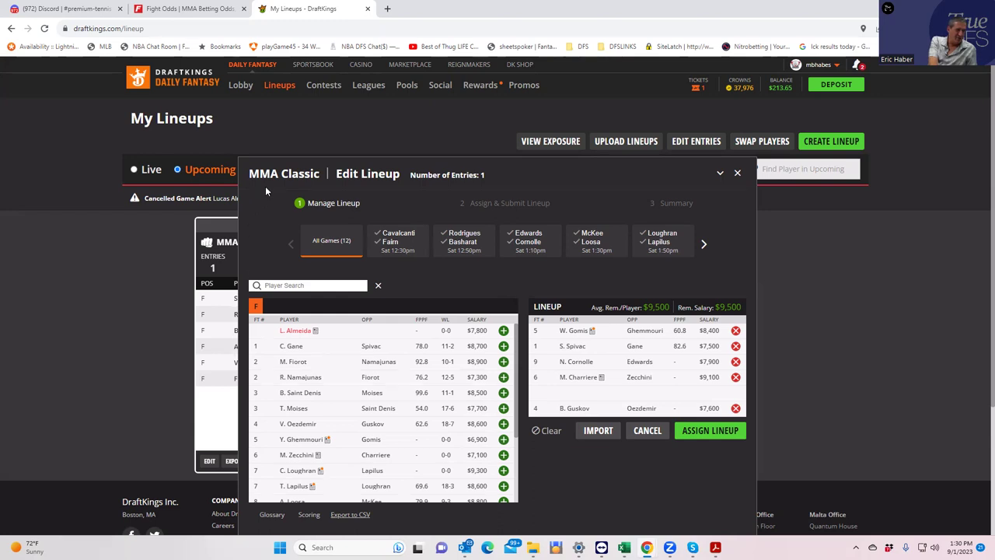
click(184, 9)
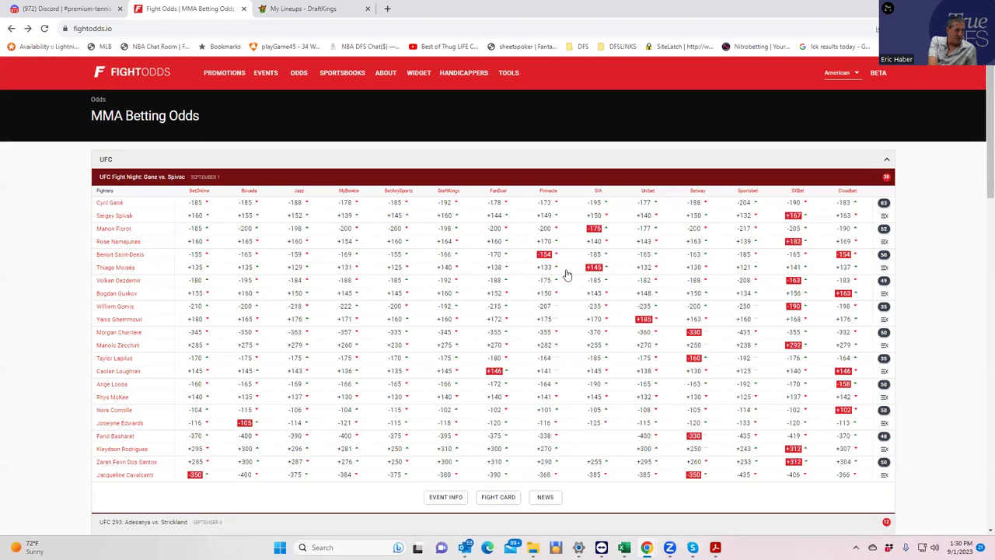
click(884, 229)
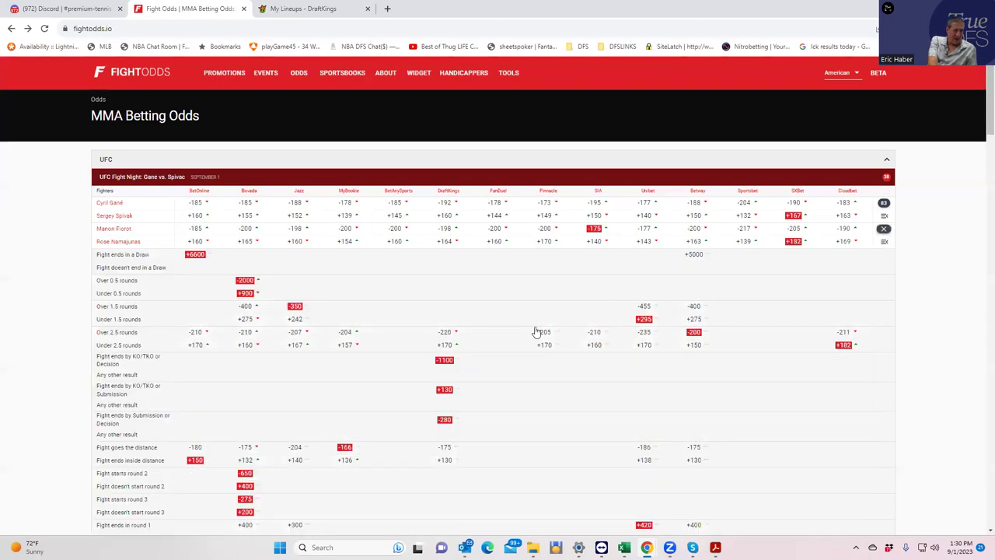
scroll(497, 422, down, 1)
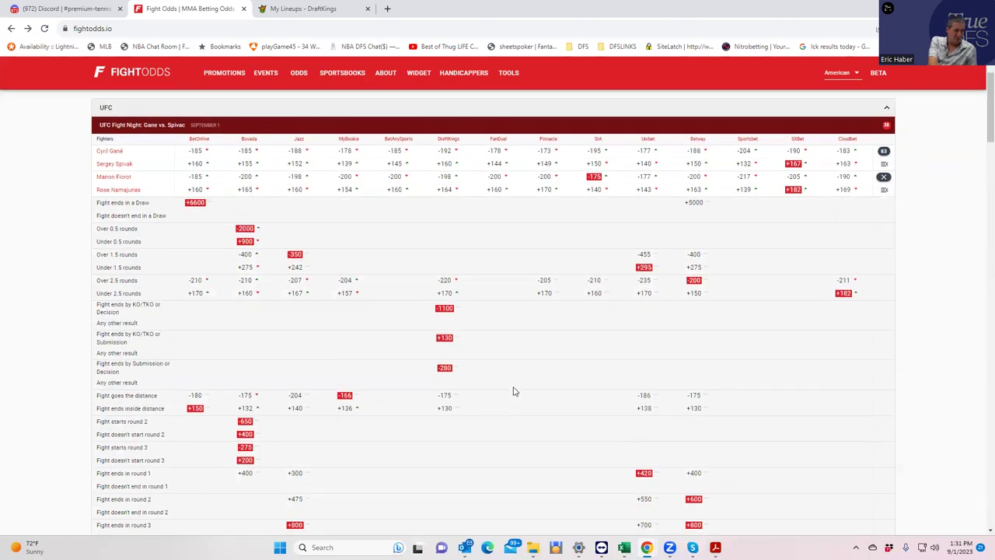
scroll(514, 386, up, 1)
scroll(514, 387, down, 5)
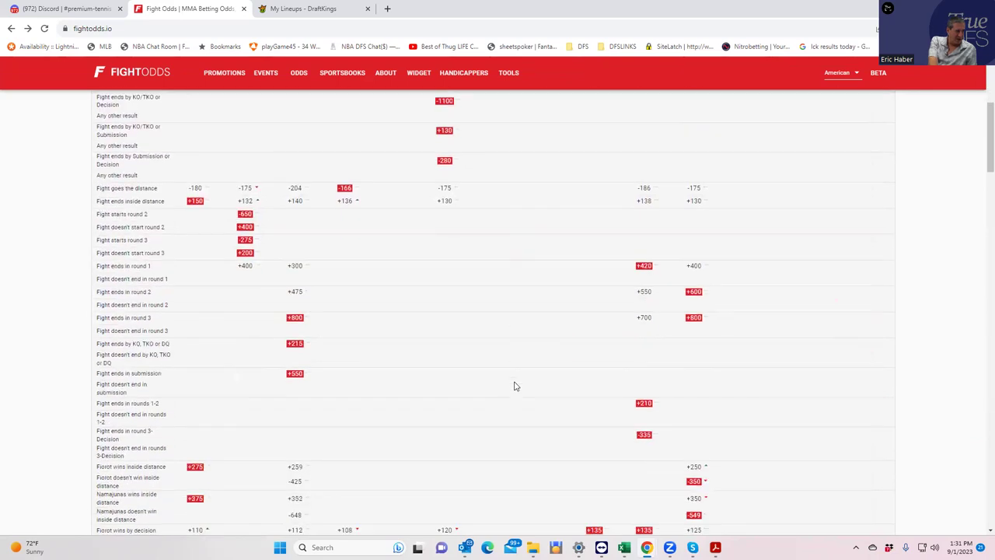
scroll(514, 386, down, 1)
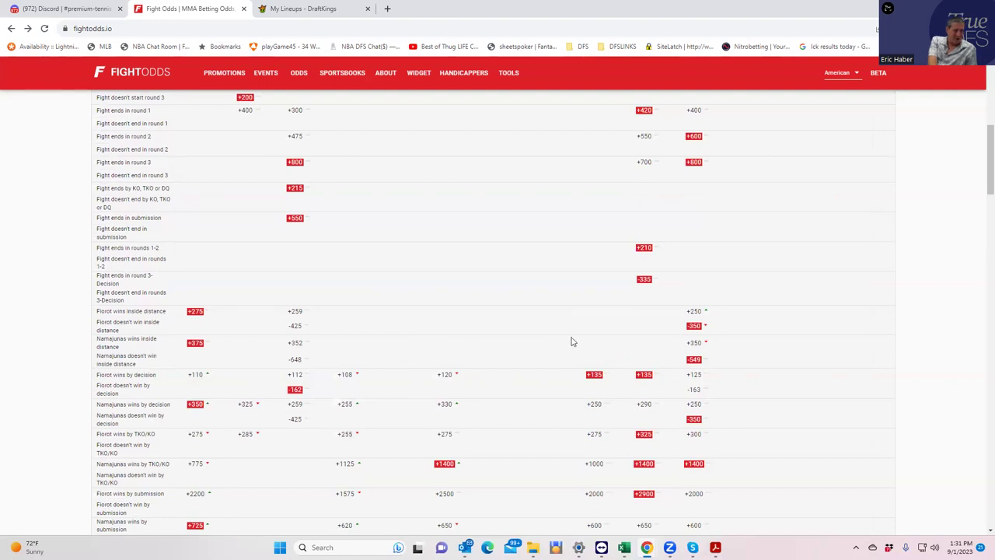
scroll(571, 342, up, 1)
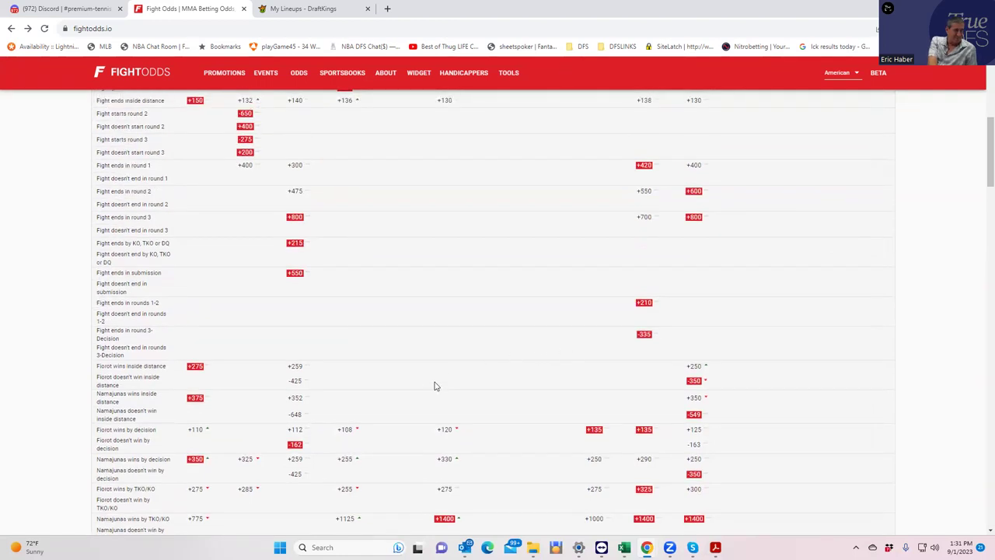
scroll(419, 394, up, 2)
scroll(491, 336, up, 2)
scroll(513, 311, up, 3)
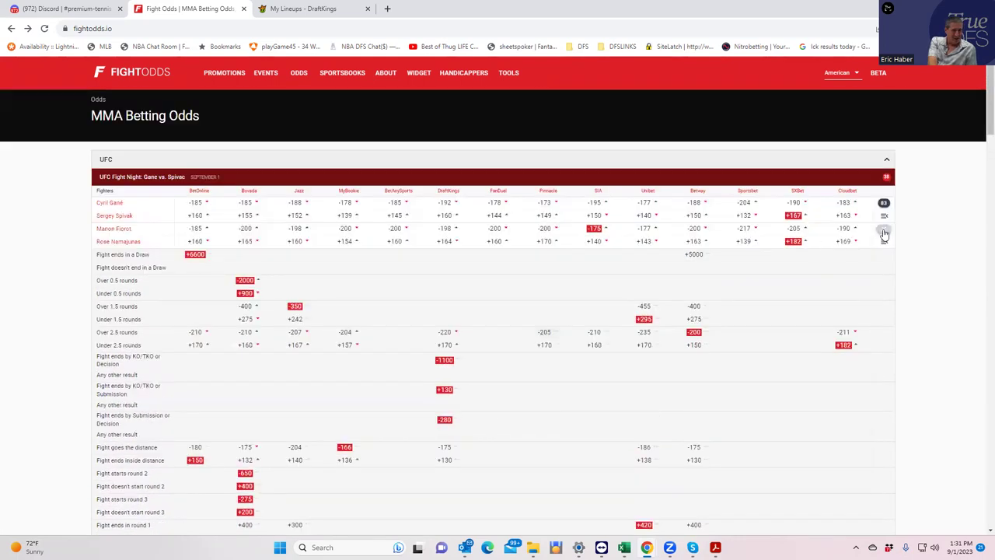
click(883, 231)
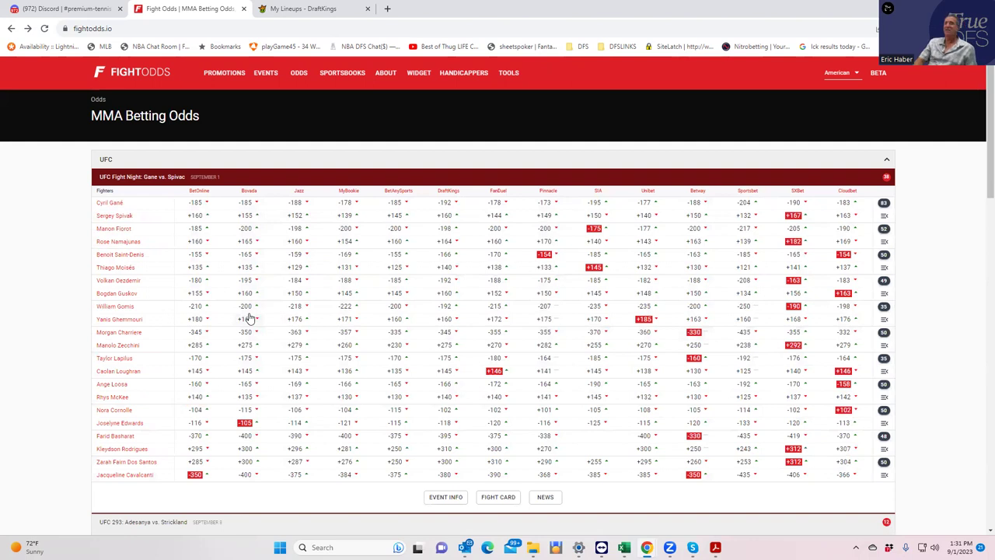